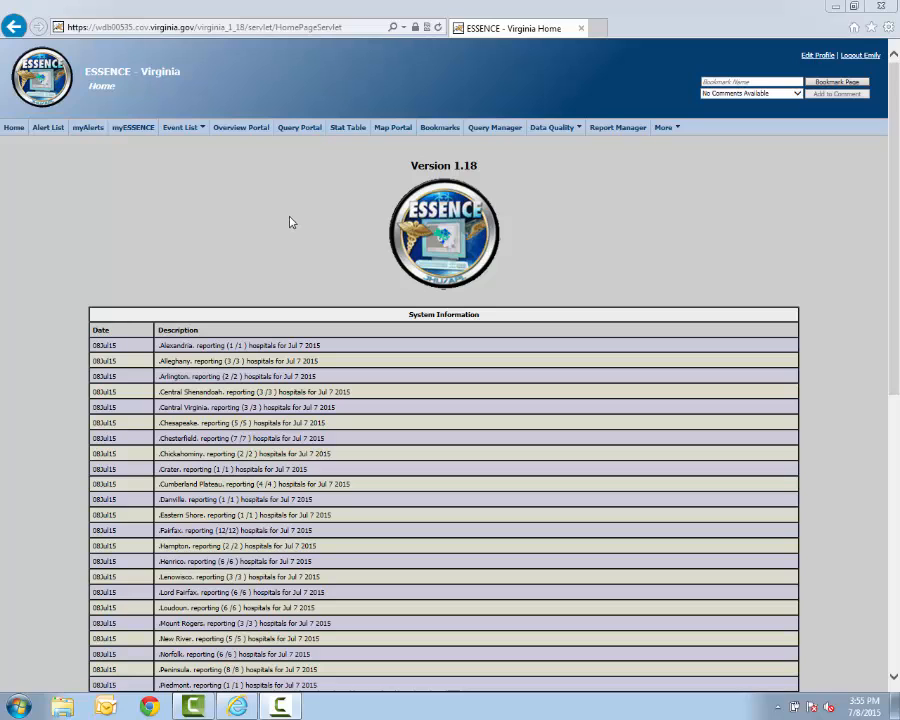
- Open the Query Manager and select the saved query Animal Bites by Patient Location in the Weekly Report grouping
left_click(494, 128)
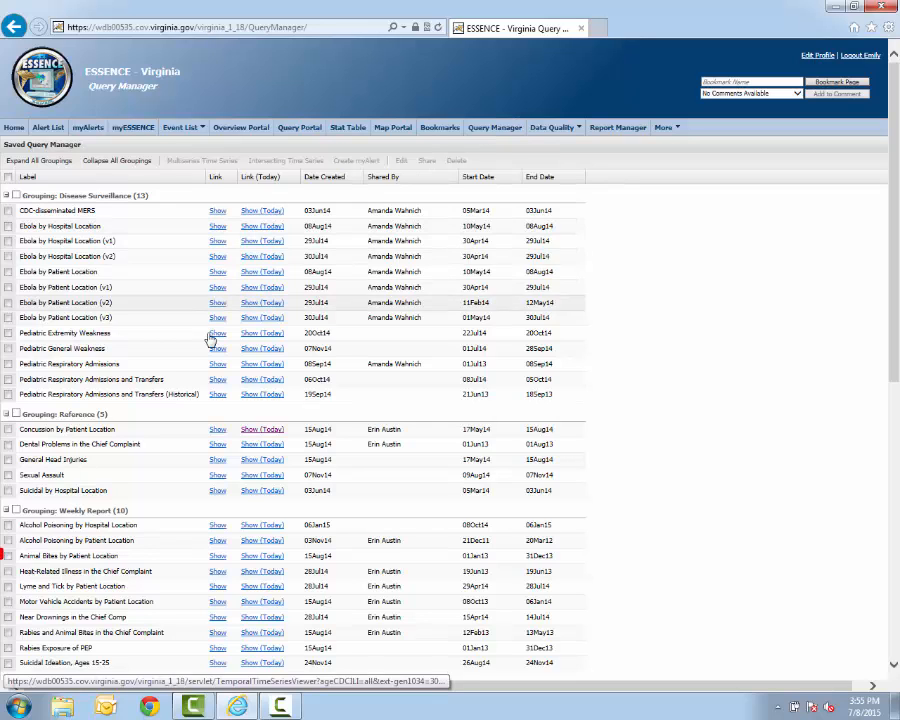
left_click(124, 556)
scroll(67, 553, "down", 2)
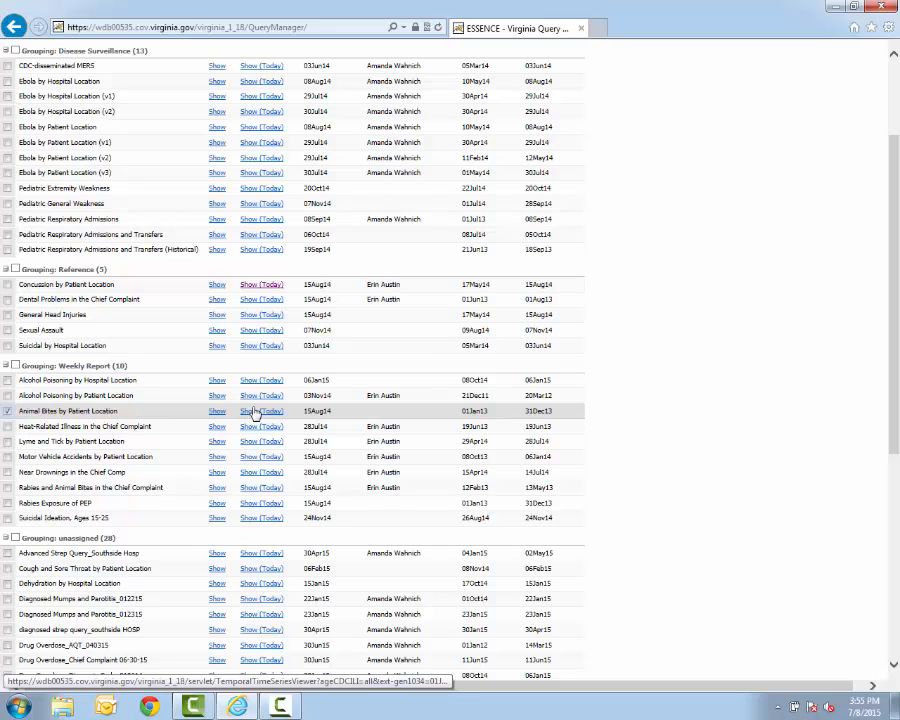
scroll(255, 413, "up", 3)
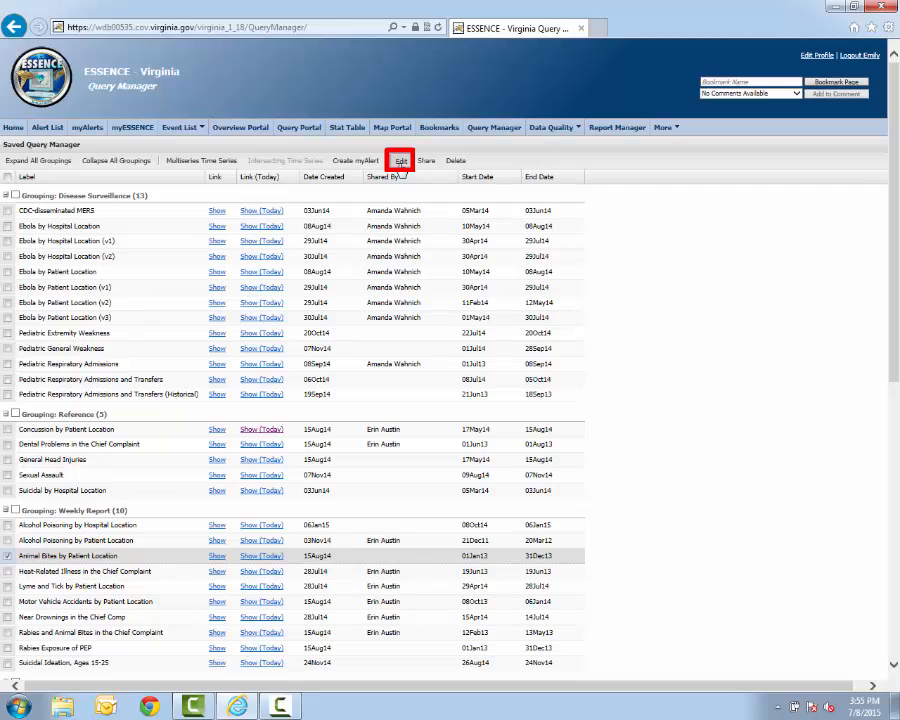
- Look at the edit, sharing and deletion dialogs for the Animal Bites by Patient Location query, cancelling each without changes
left_click(400, 164)
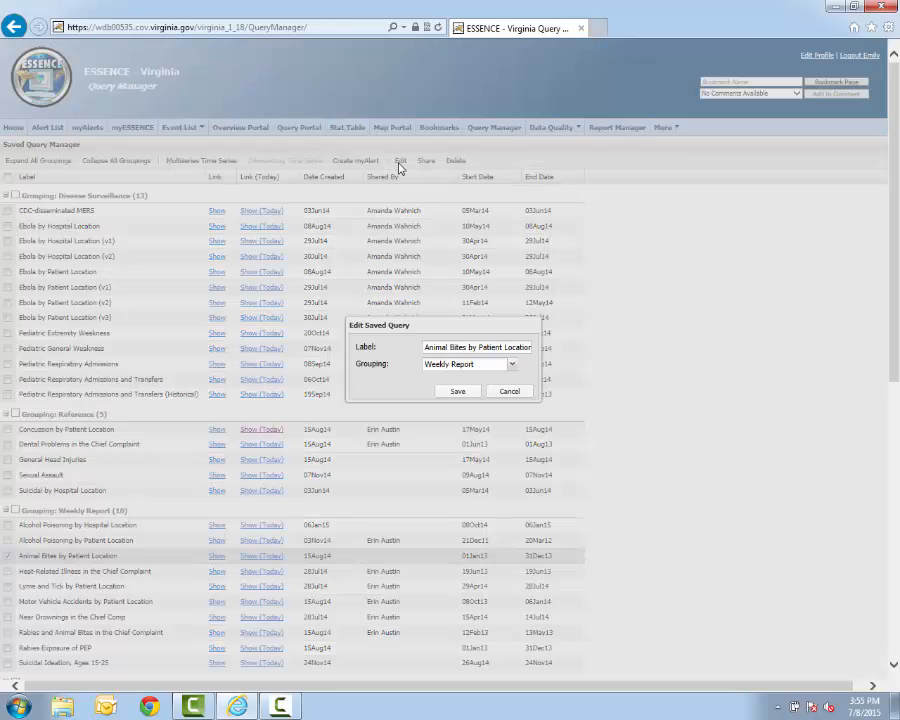
left_click(504, 395)
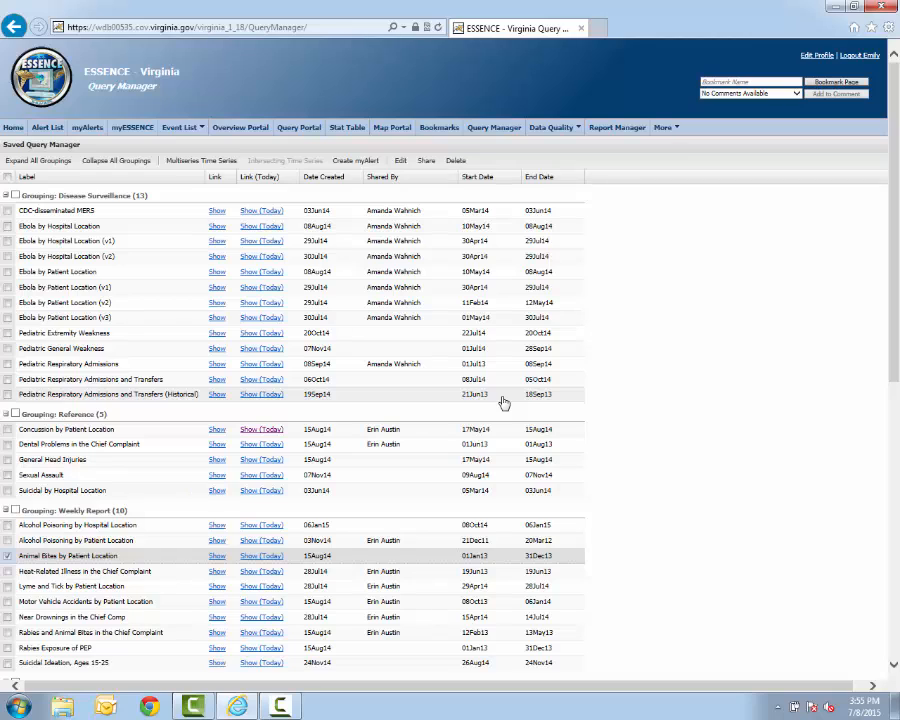
left_click(427, 162)
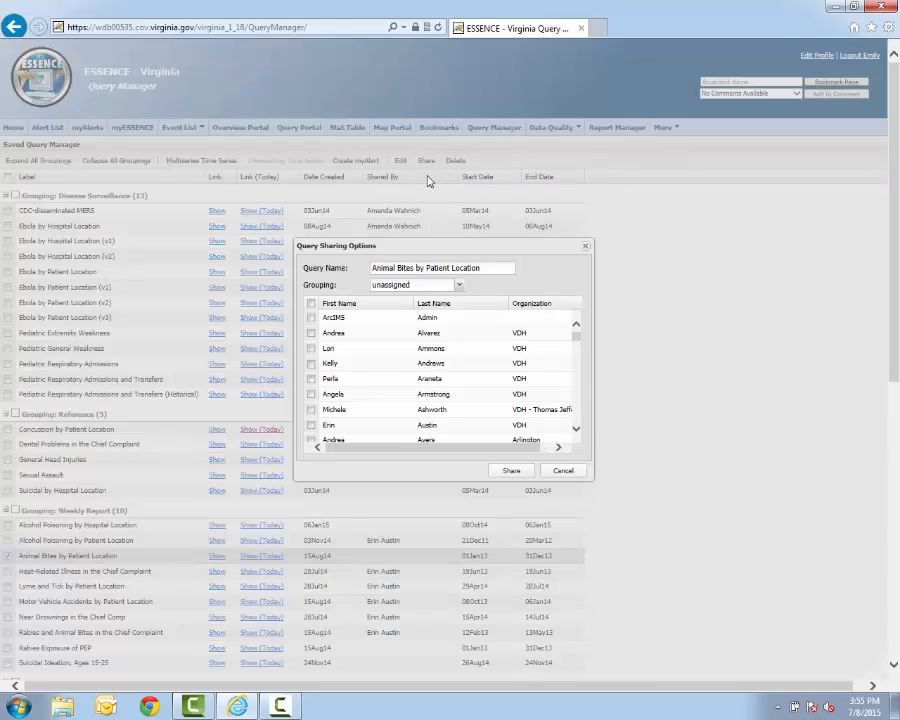
left_click(560, 471)
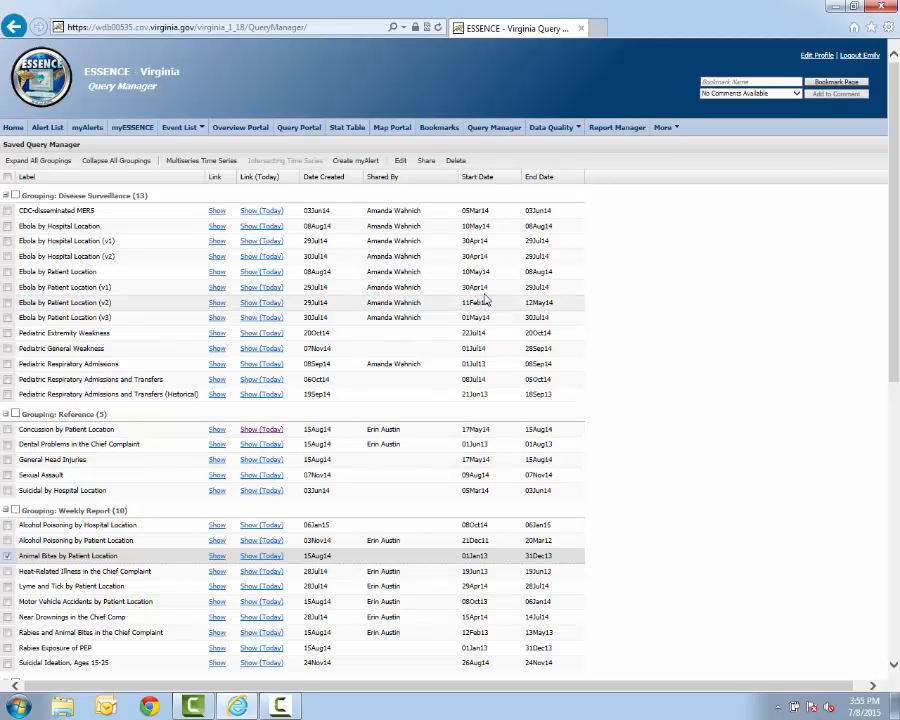
left_click(455, 162)
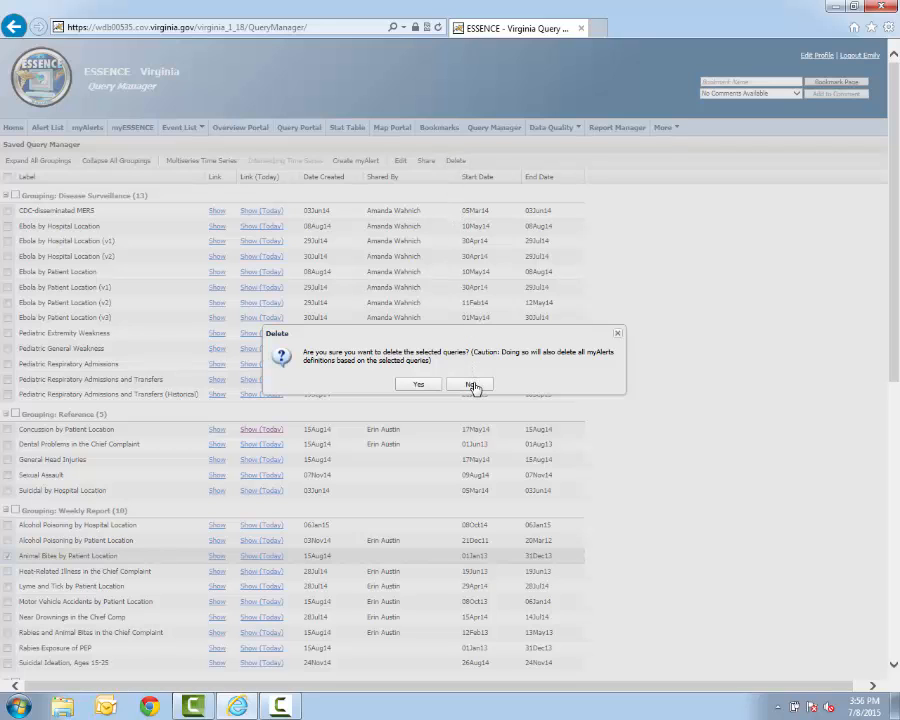
left_click(472, 385)
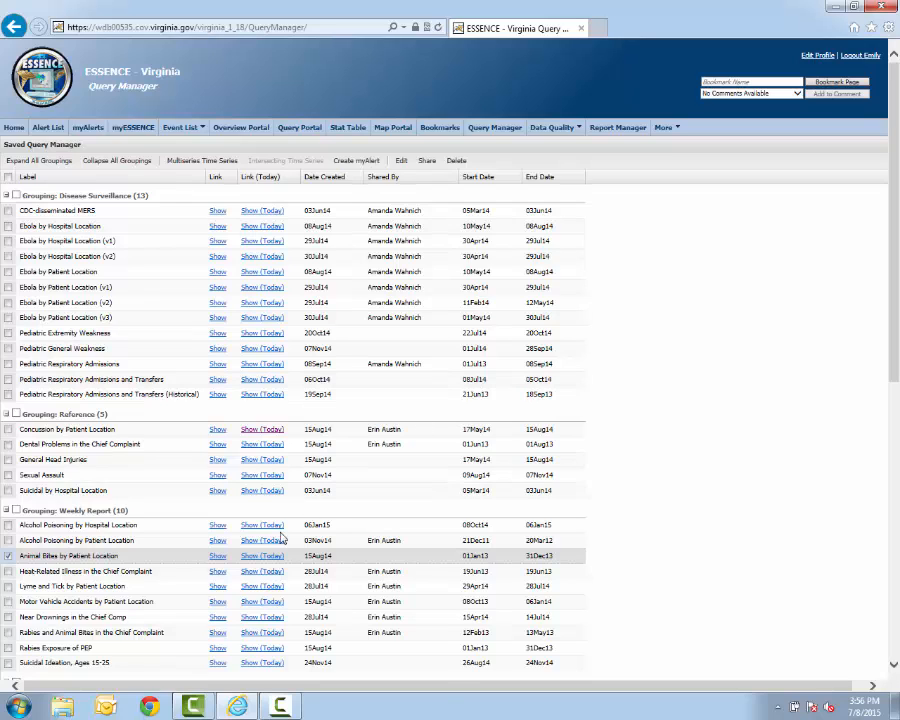
- Add the Rabies Exposure of PEP query to the selection and open the multiseries time series configuration
left_click(60, 648)
scroll(73, 652, "down", 3)
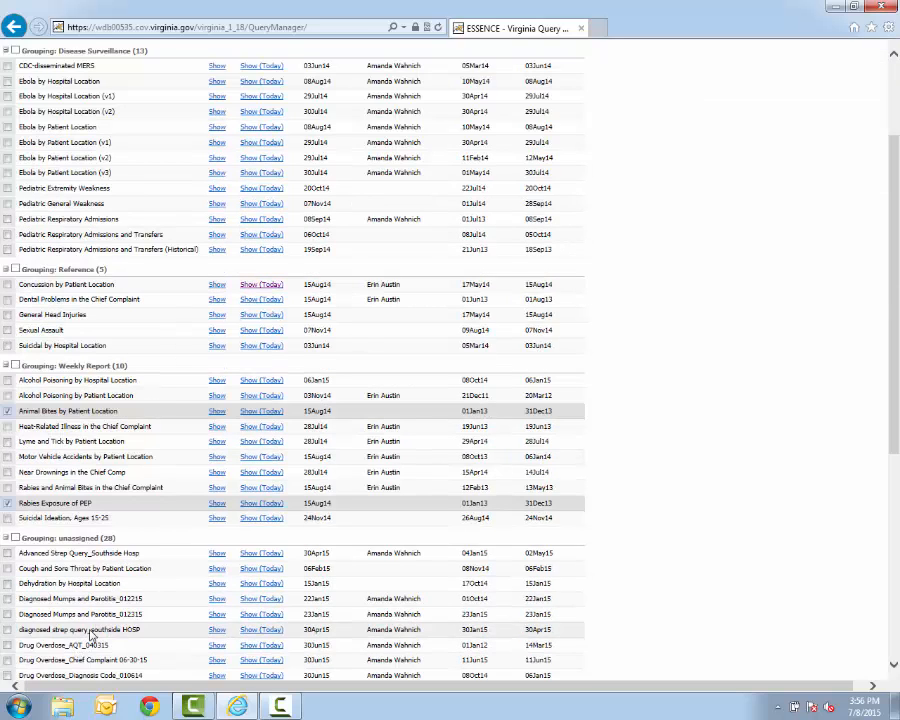
scroll(100, 640, "up", 3)
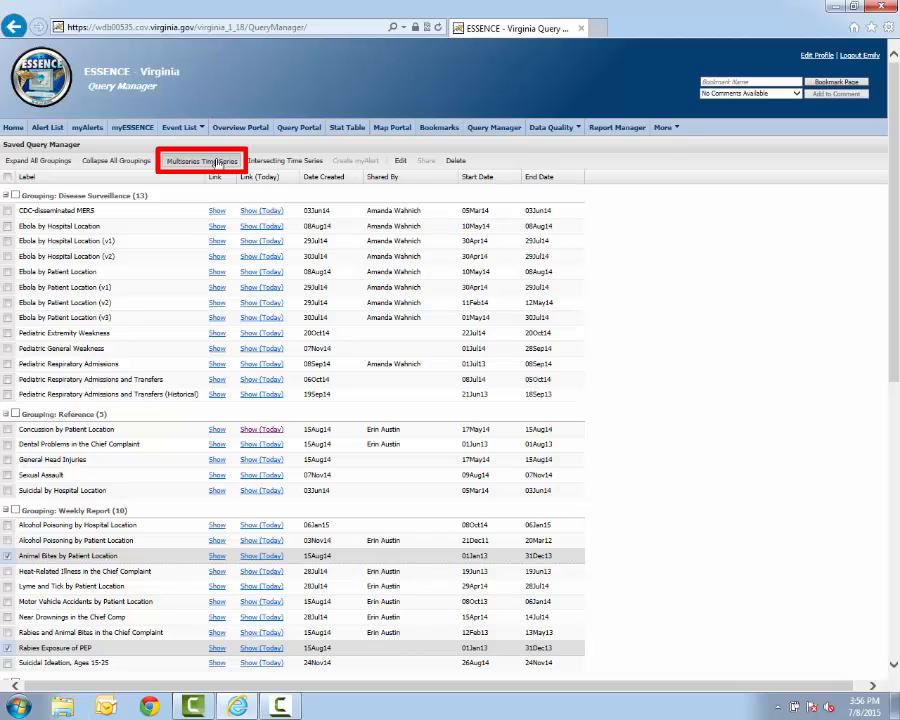
left_click(217, 162)
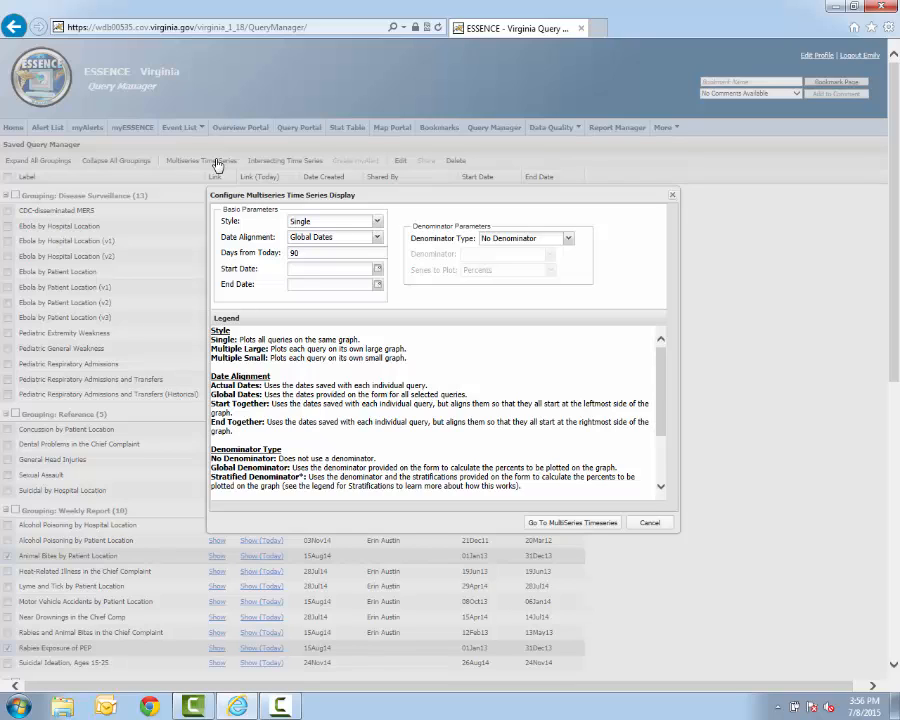
- Review the style and date alignment choices, keep Single and Global Dates, and generate the multiseries time series
left_click(337, 223)
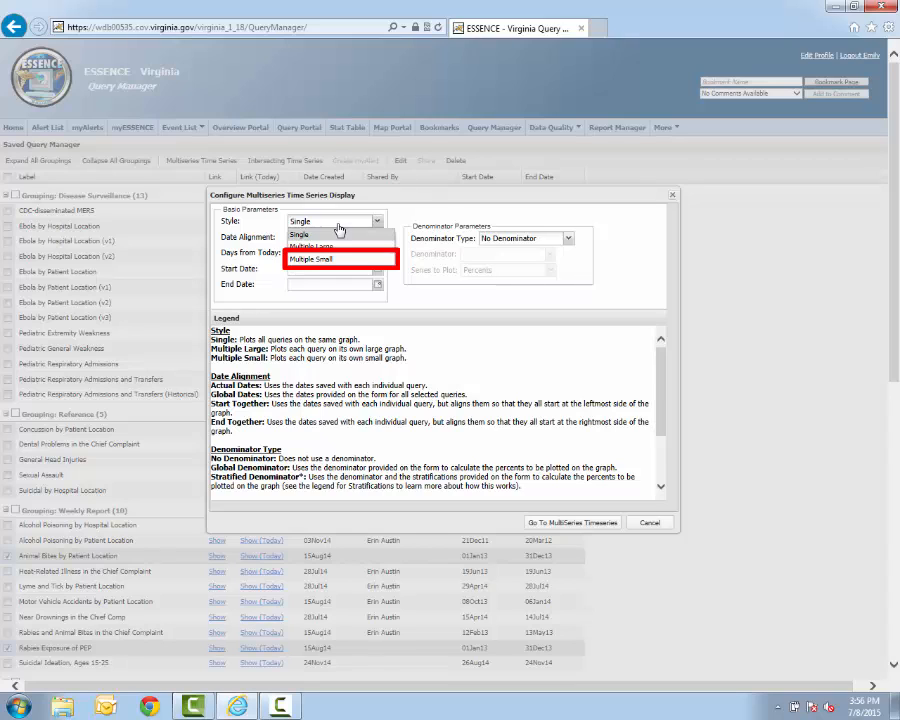
left_click(393, 215)
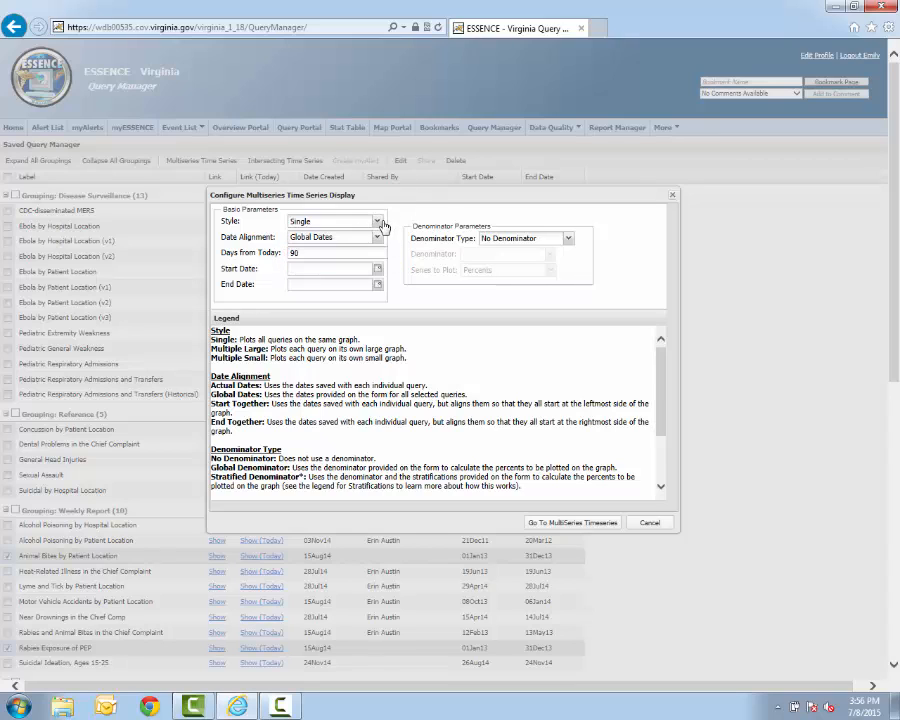
left_click(377, 240)
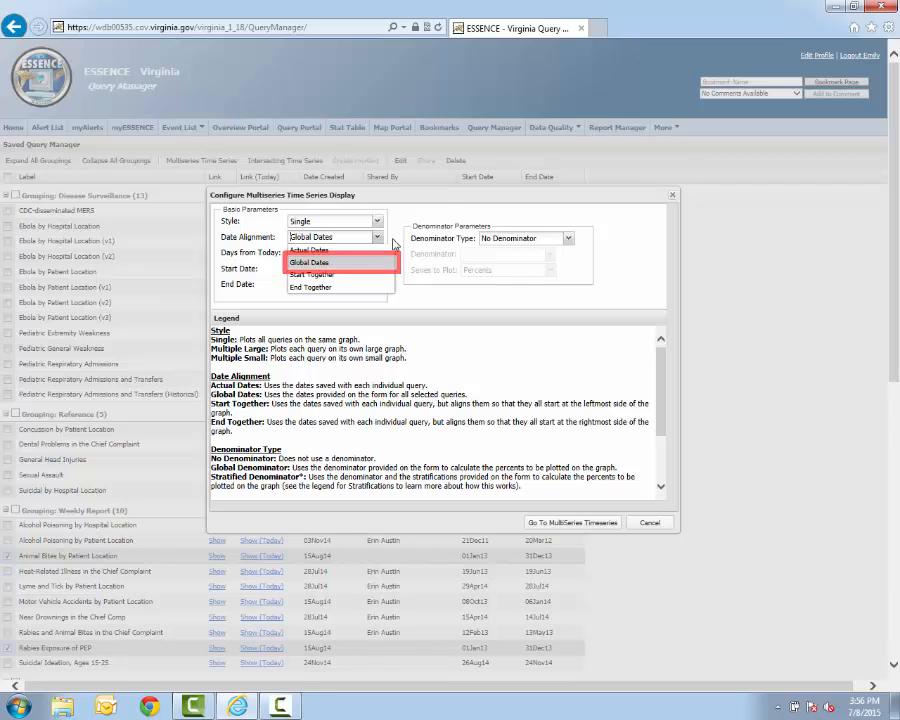
left_click(393, 240)
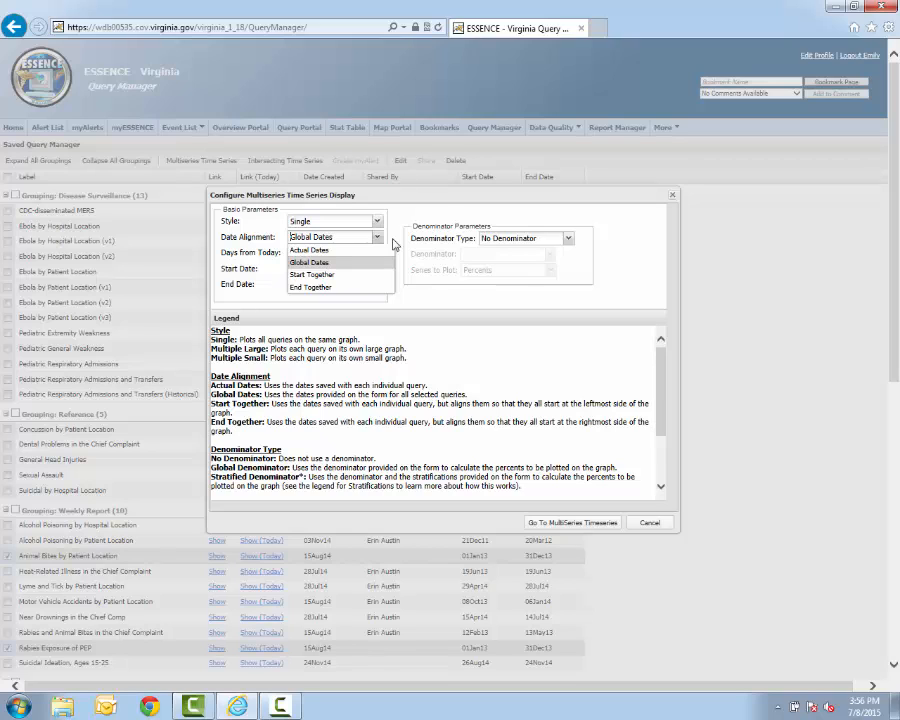
left_click(395, 244)
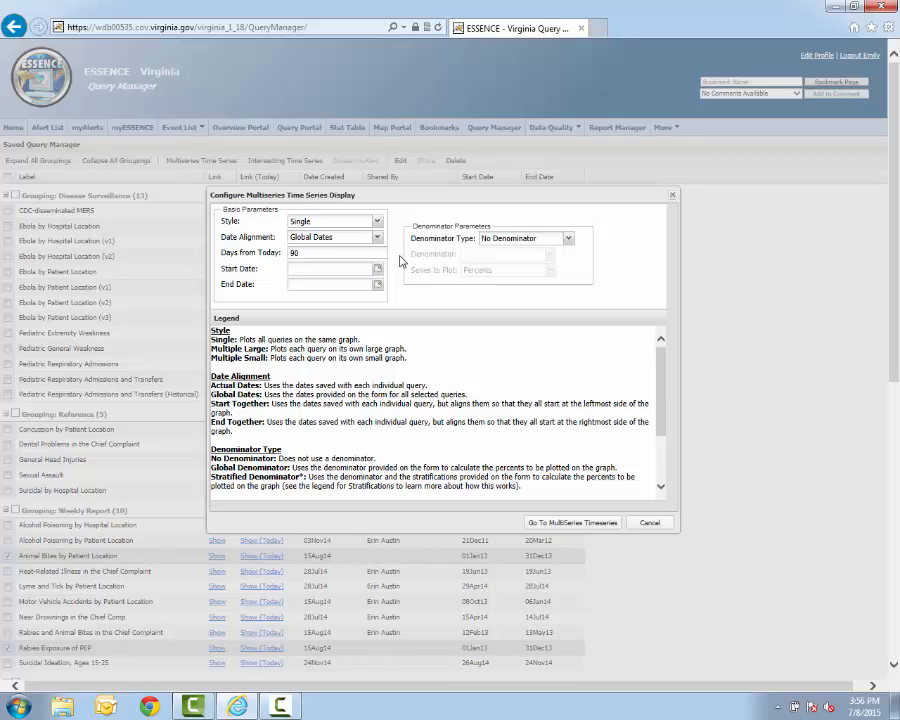
left_click(604, 523)
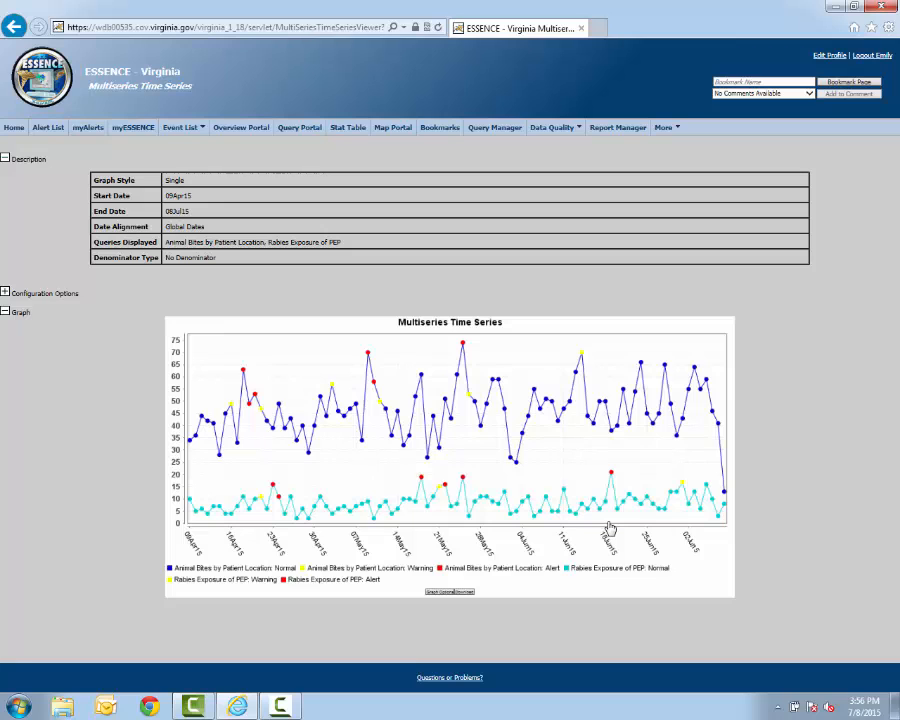
- Return to the Query Manager and select the ILI 2013 query in the unassigned grouping
left_click(495, 128)
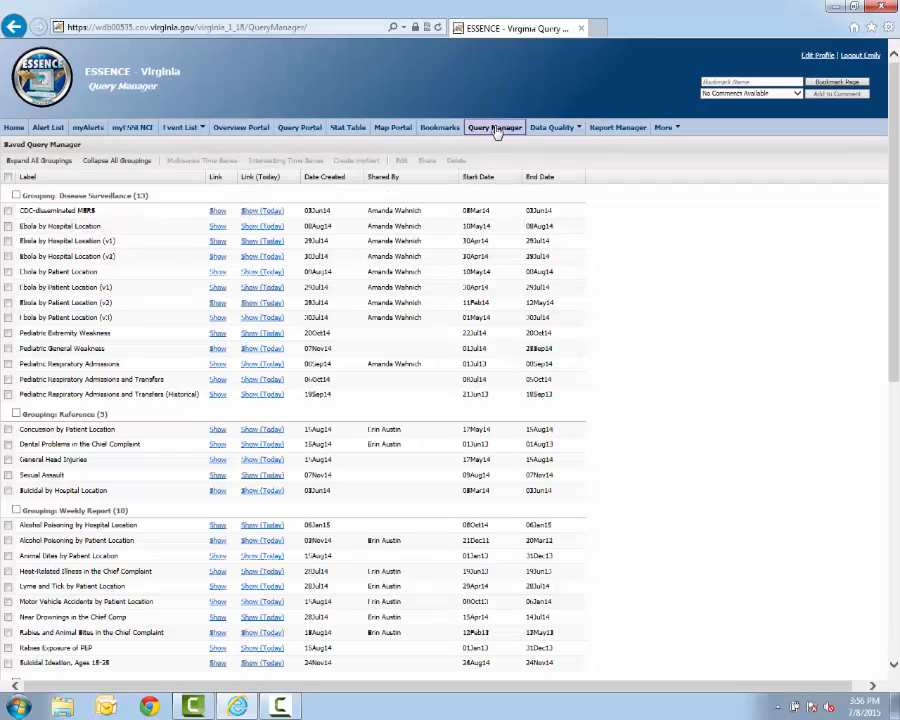
scroll(259, 377, "down", 2)
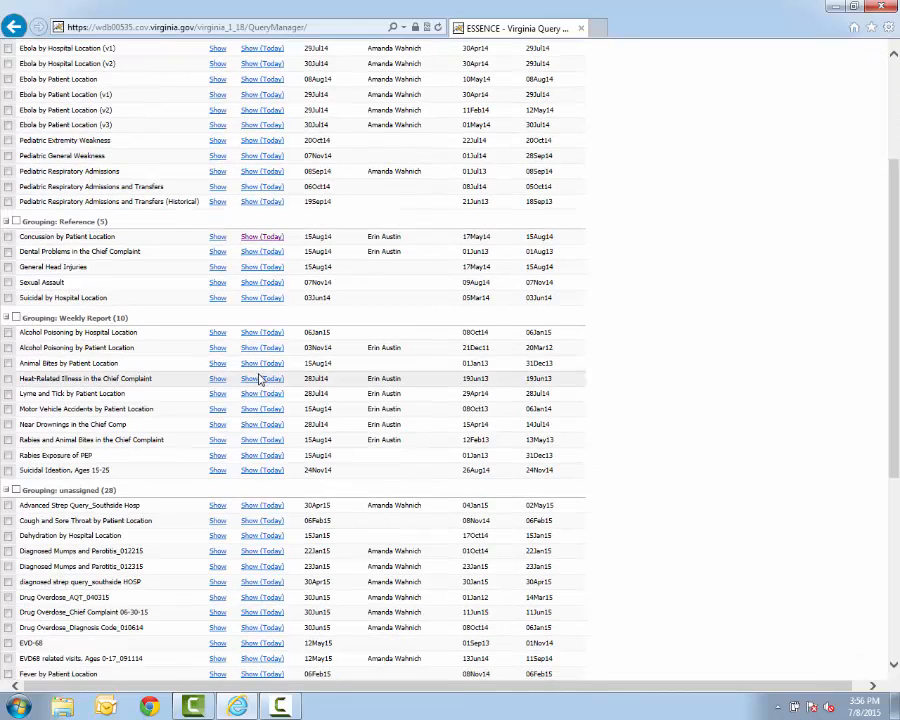
scroll(222, 412, "down", 1)
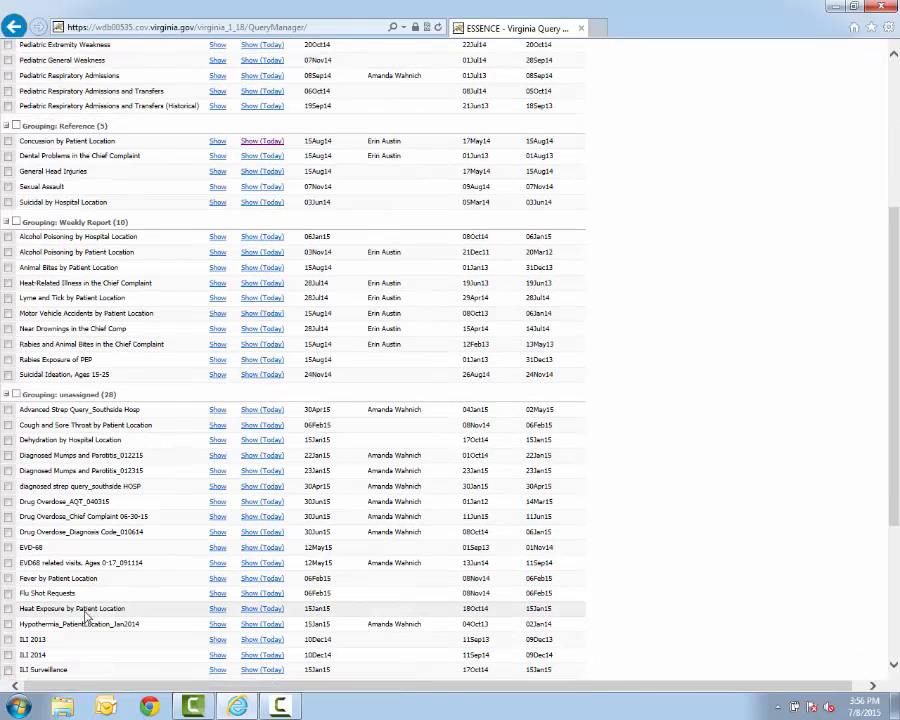
left_click(7, 640)
scroll(7, 643, "down", 2)
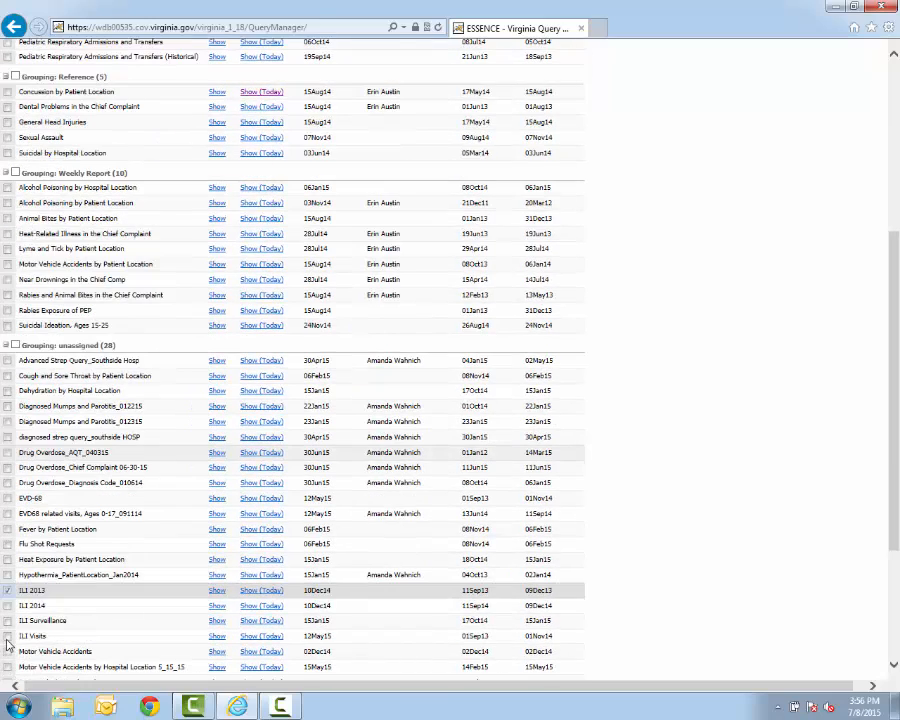
scroll(7, 643, "down", 1)
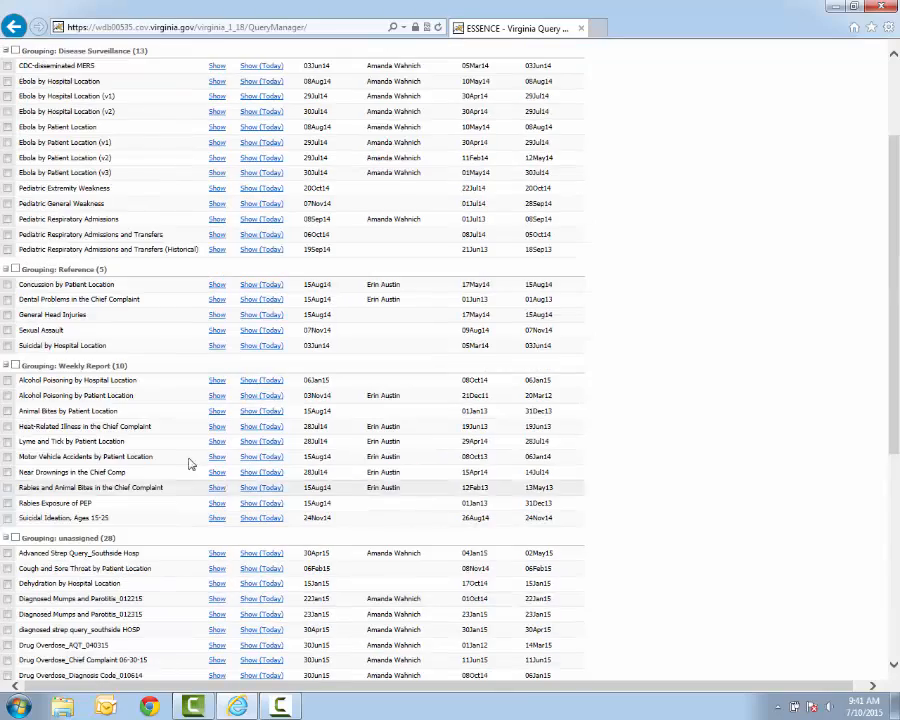
scroll(200, 455, "down", 3)
scroll(205, 452, "up", 5)
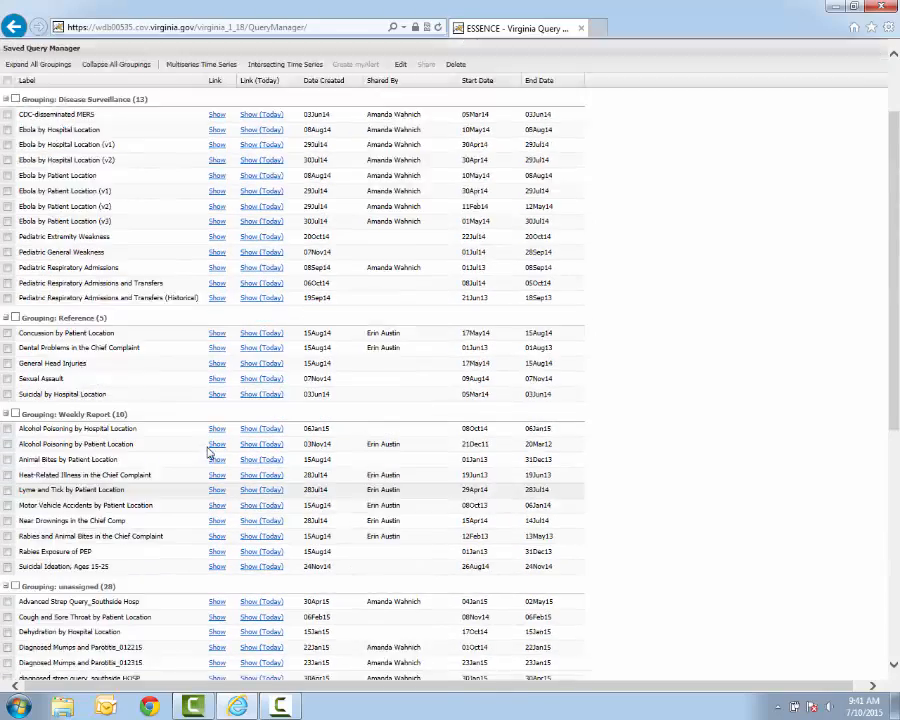
- Configure the date alignment for the selected queries and generate their multiseries time series in Single style
left_click(186, 164)
left_click(428, 176)
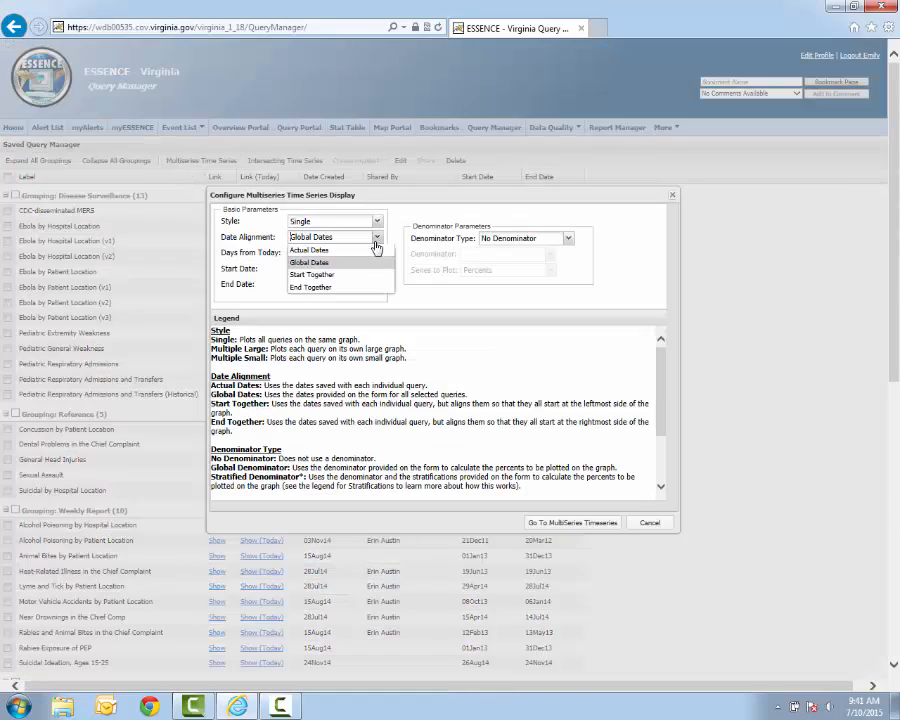
left_click(364, 217)
left_click(553, 524)
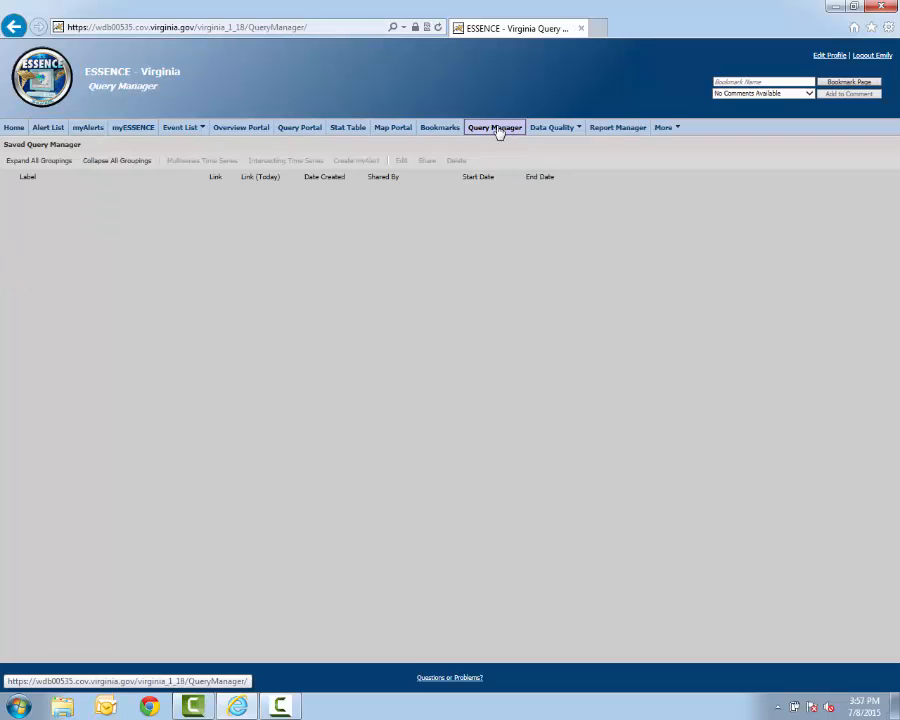
- Return to the Query Manager, select Cough and Sore Throat by Patient Location, and open its multiseries time series configuration
left_click(496, 130)
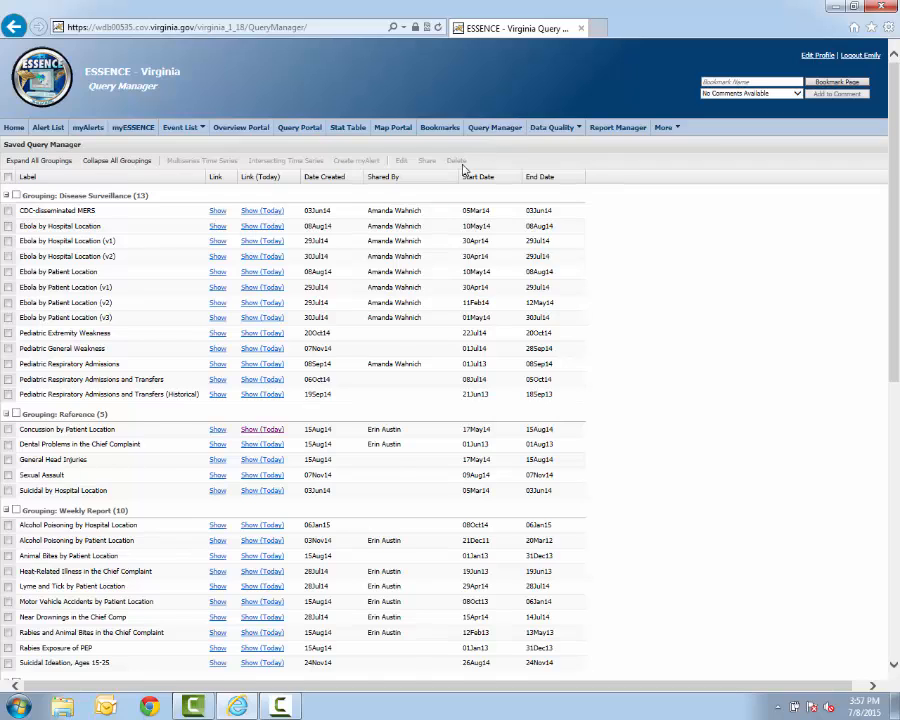
scroll(450, 200, "down", 4)
left_click(190, 520)
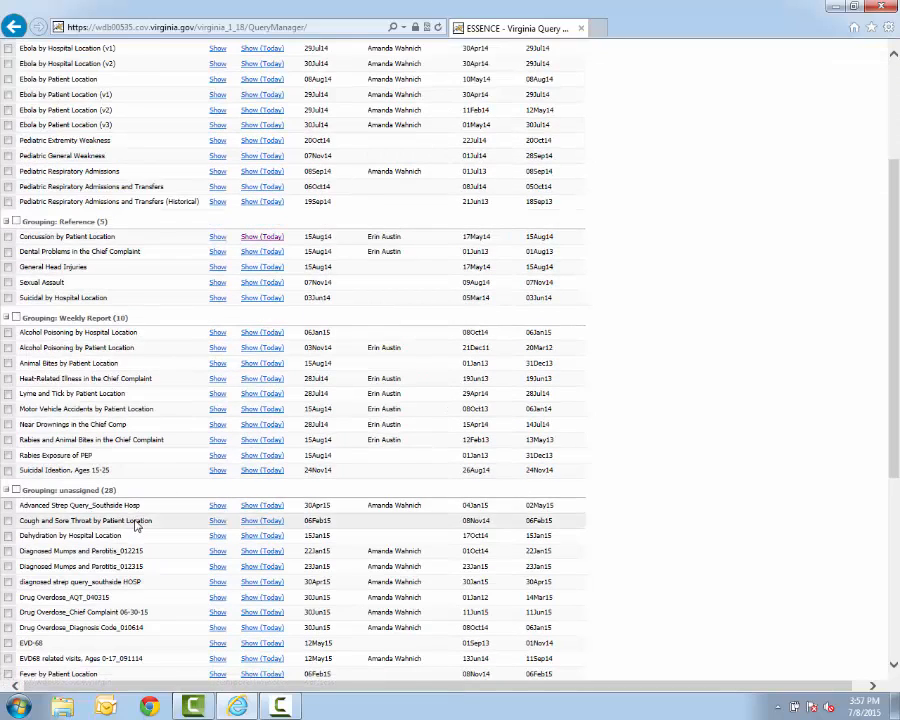
scroll(200, 500, "up", 3)
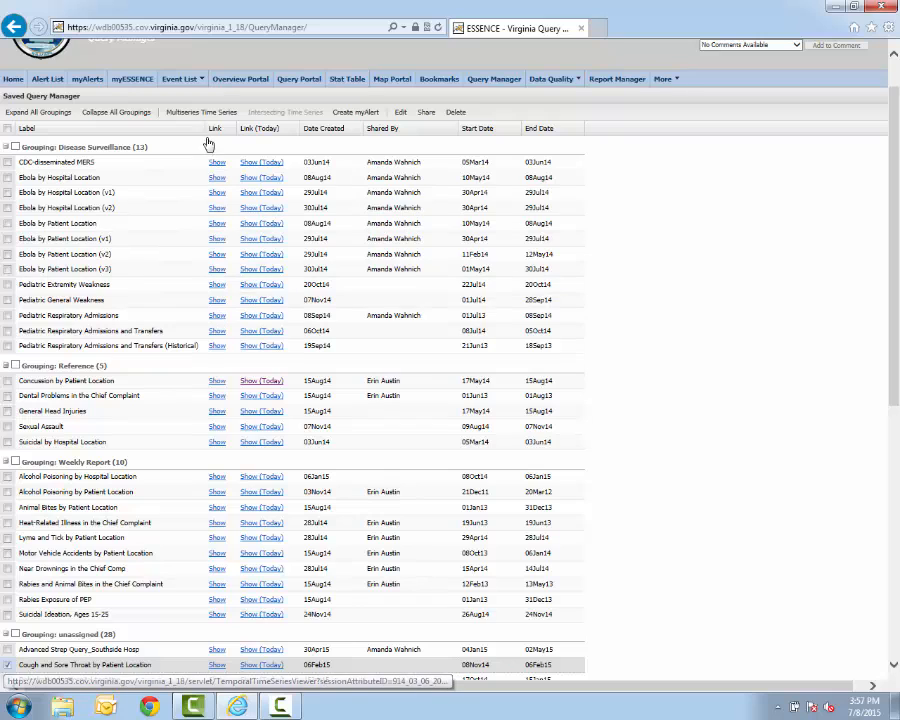
left_click(205, 113)
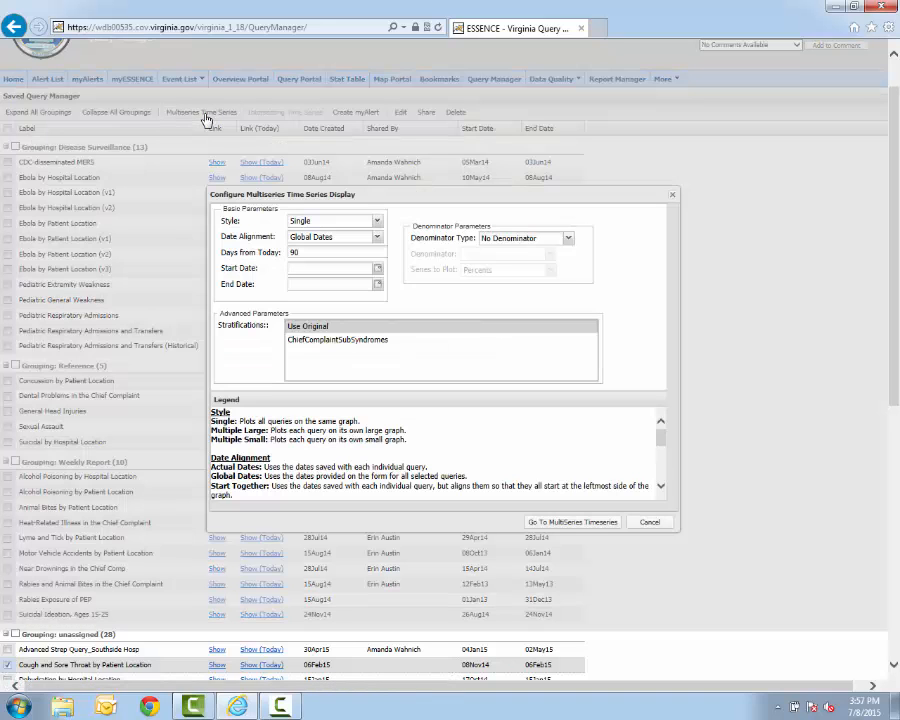
- Set a Global Denominator using the Fever by Patient Location query, with Percents & Counts as the series to plot
left_click(499, 243)
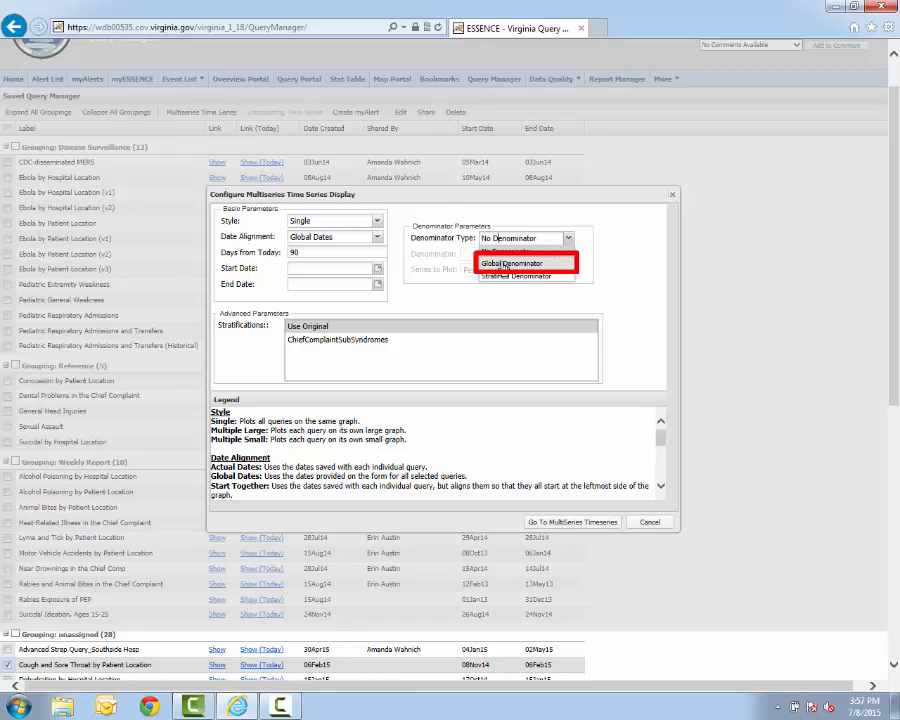
left_click(505, 264)
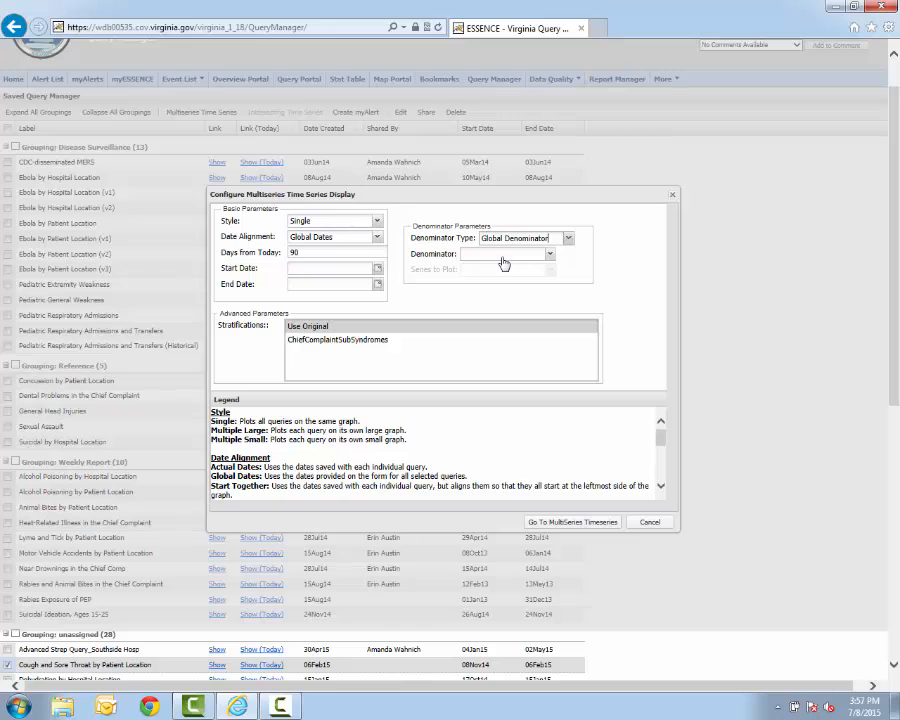
left_click_drag(552, 294, 557, 385)
left_click(545, 401)
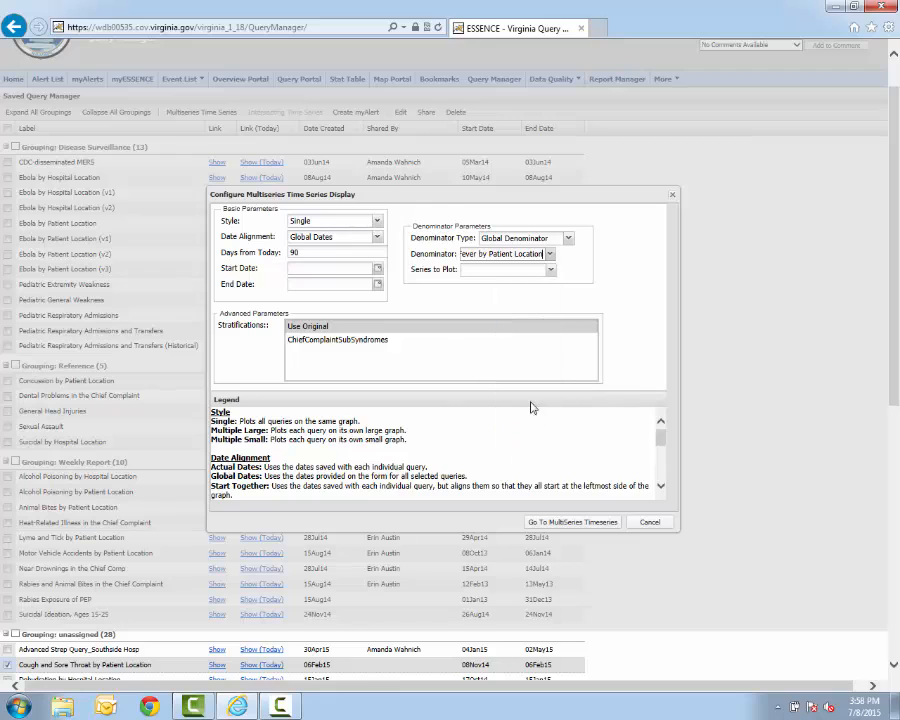
left_click(553, 274)
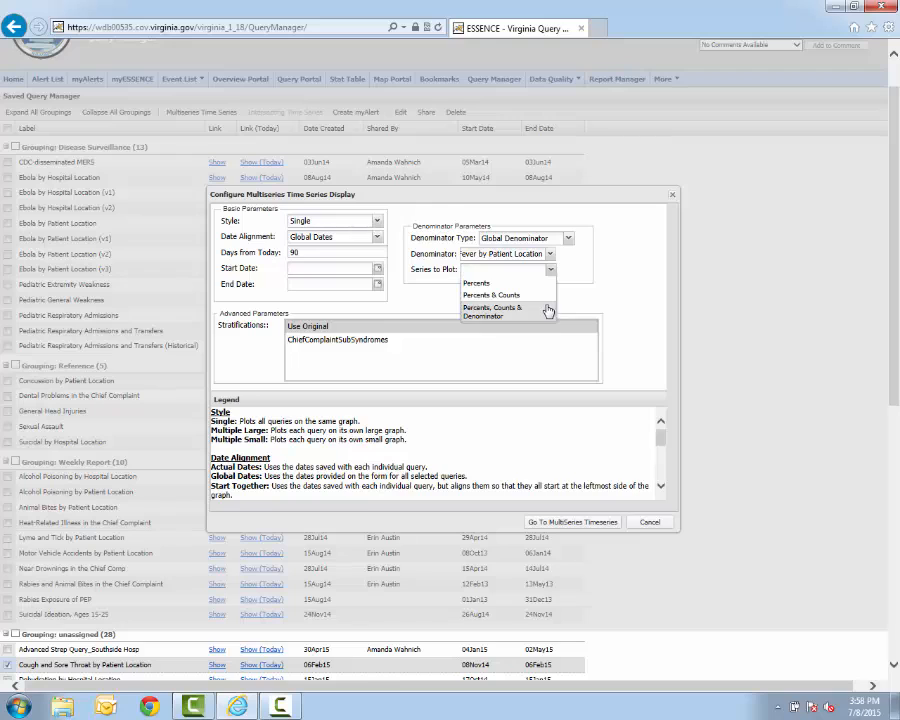
left_click(546, 296)
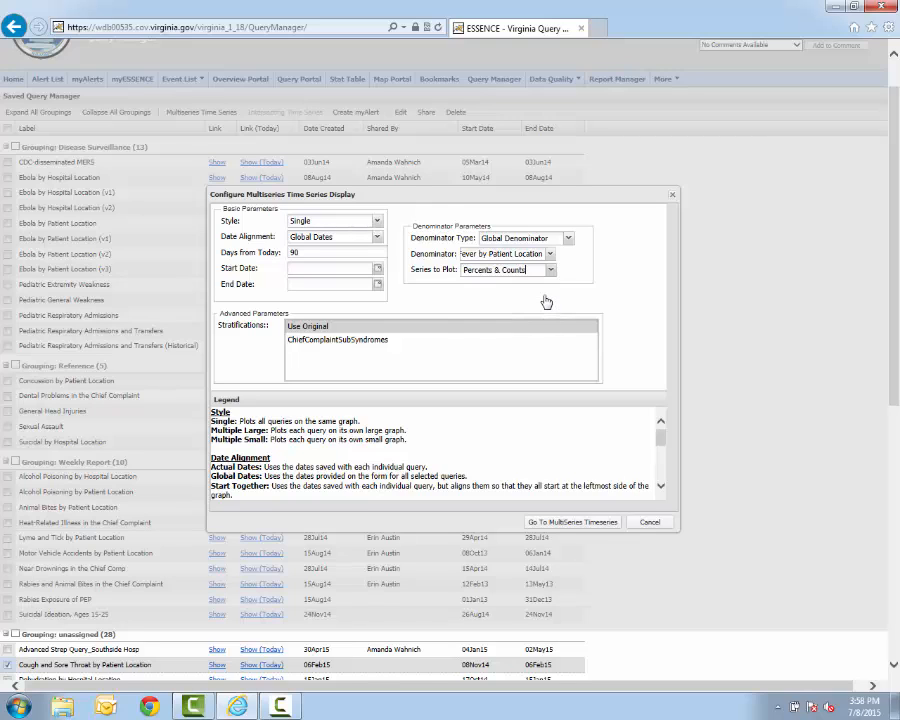
- Generate the multiseries time series with the global denominator and return to the Query Manager
left_click(574, 523)
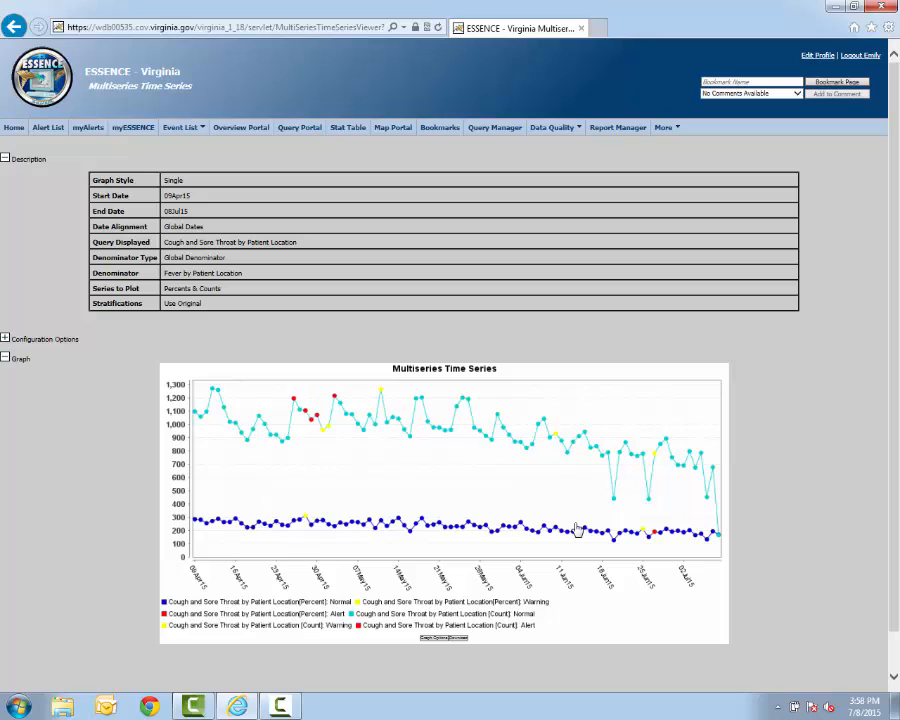
key("alt+Left")
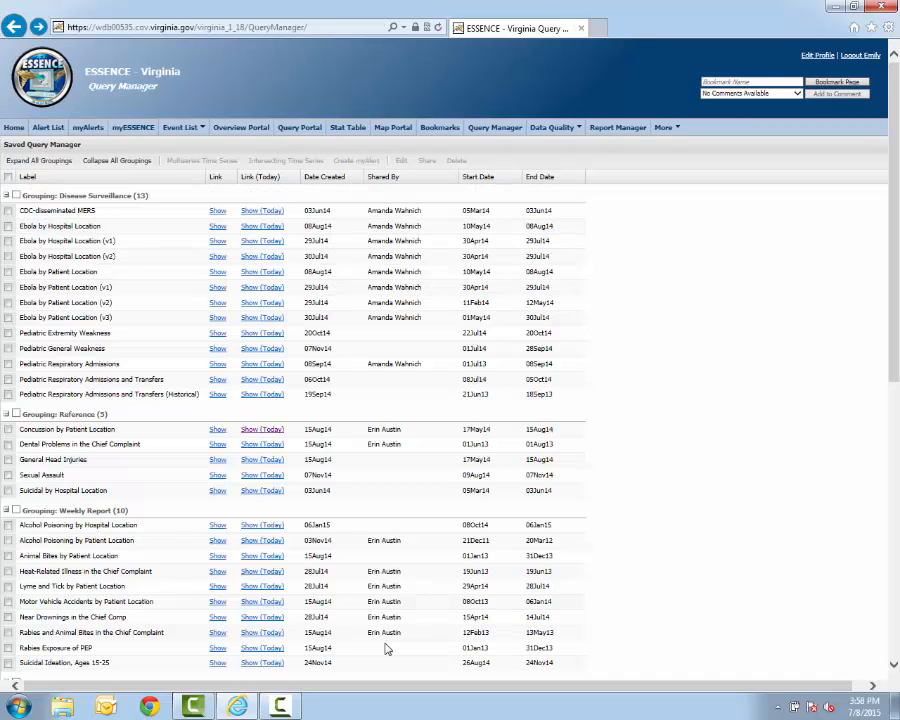
- Select Cough and Sore Throat by Patient Location in the unassigned grouping and open its multiseries time series configuration
scroll(386, 645, "down", 4)
left_click(82, 519)
scroll(82, 519, "up", 4)
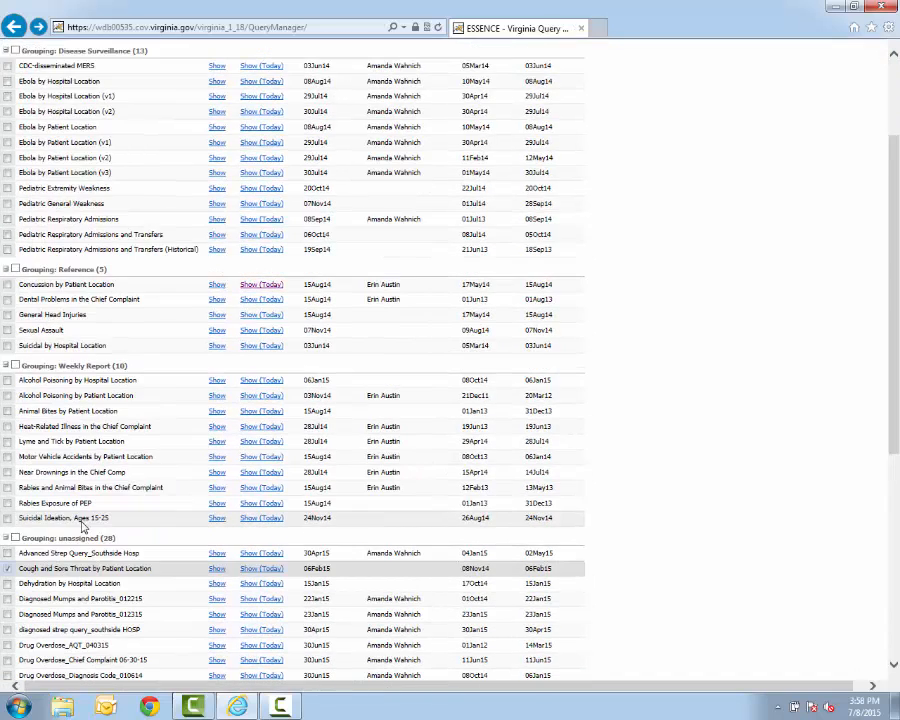
left_click(182, 163)
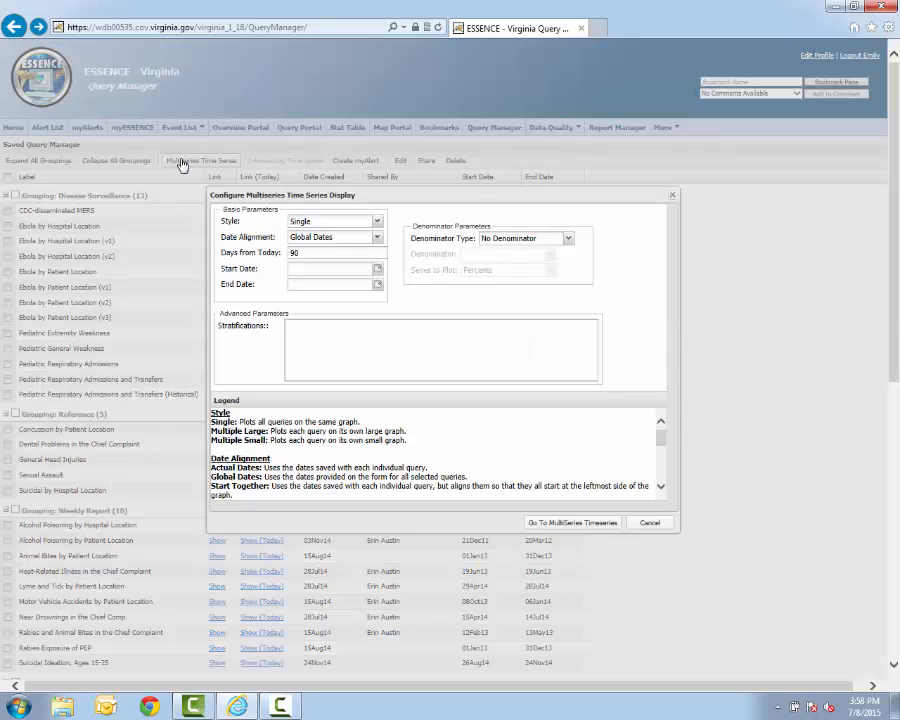
- Generate the time series with a Stratified Denominator using ILI Surveillance, stratified by ChiefComplaintSubSyndromes, after choosing the series to plot
left_click(505, 241)
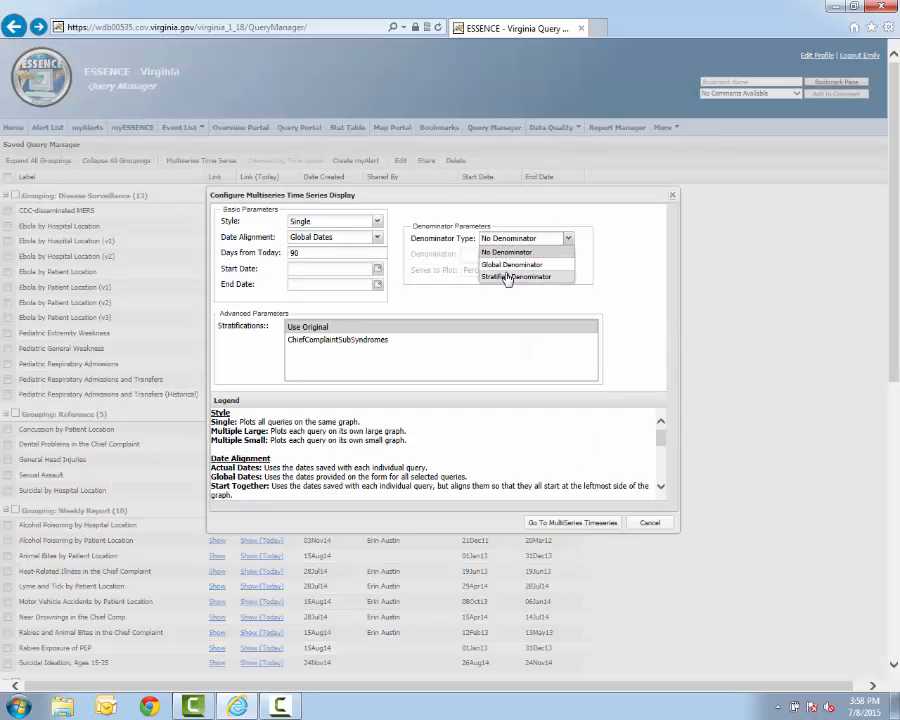
left_click(507, 280)
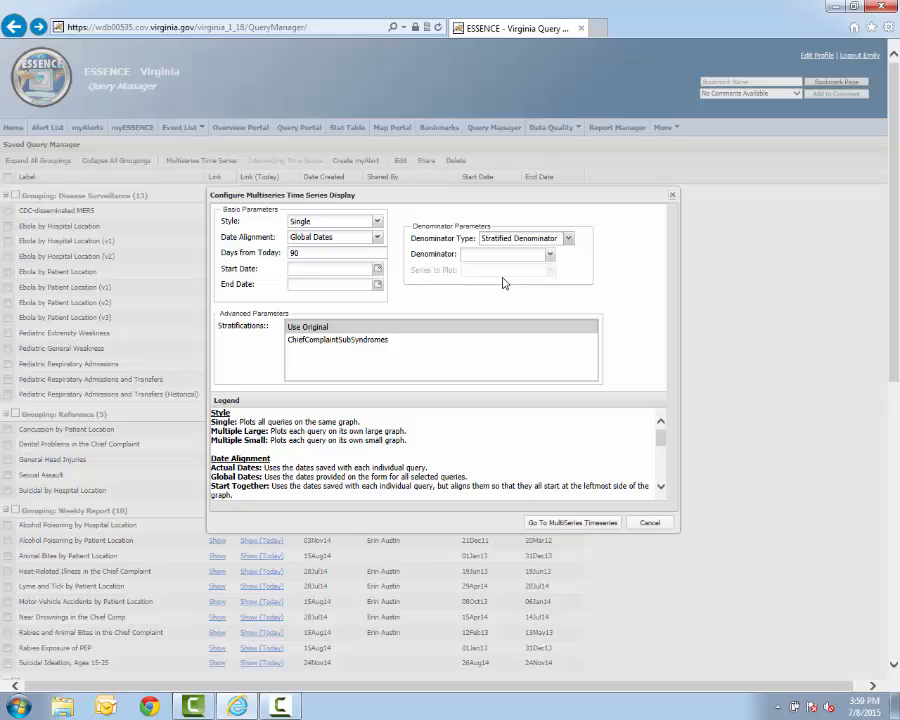
left_click(502, 340)
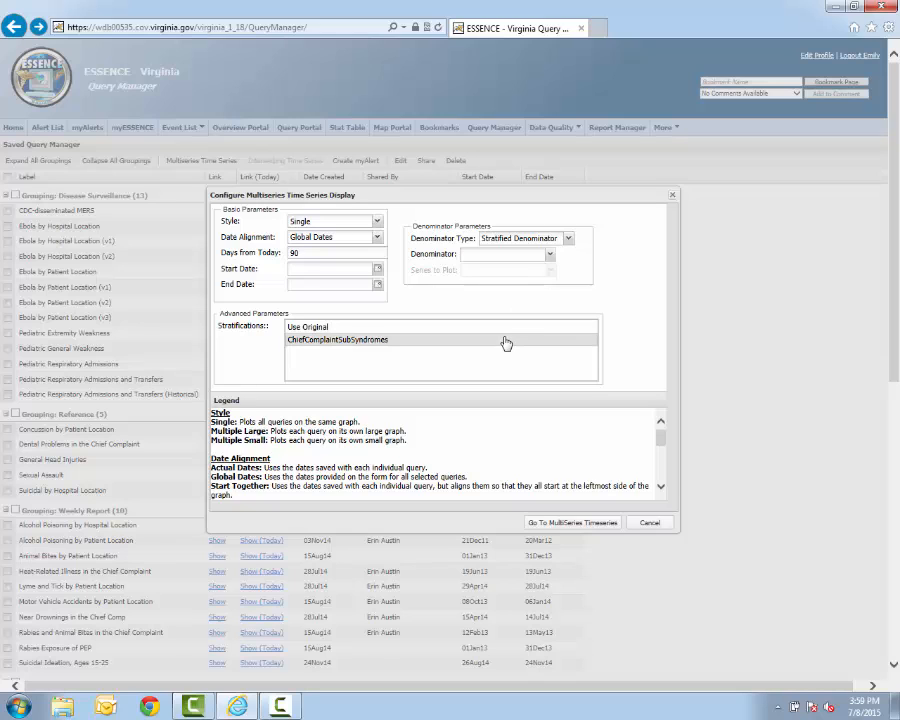
left_click(517, 254)
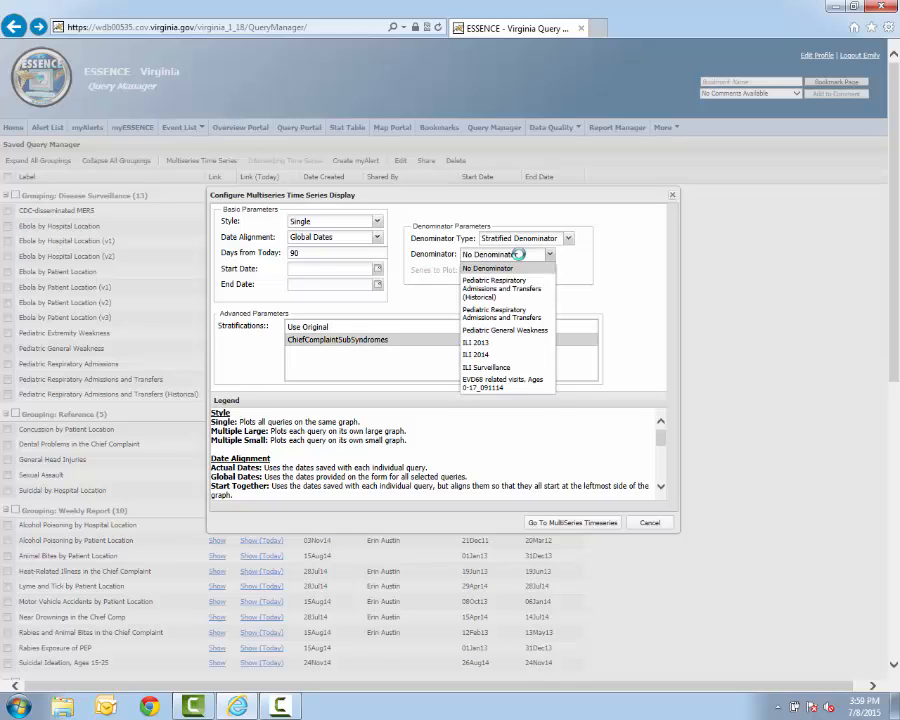
left_click(519, 368)
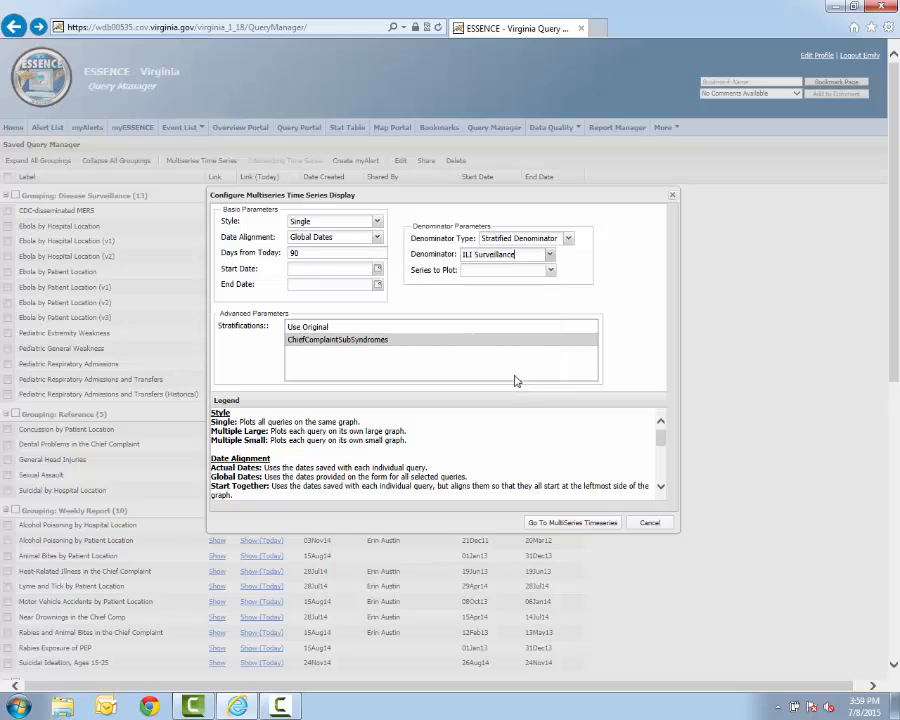
left_click(515, 270)
left_click(514, 286)
left_click(571, 527)
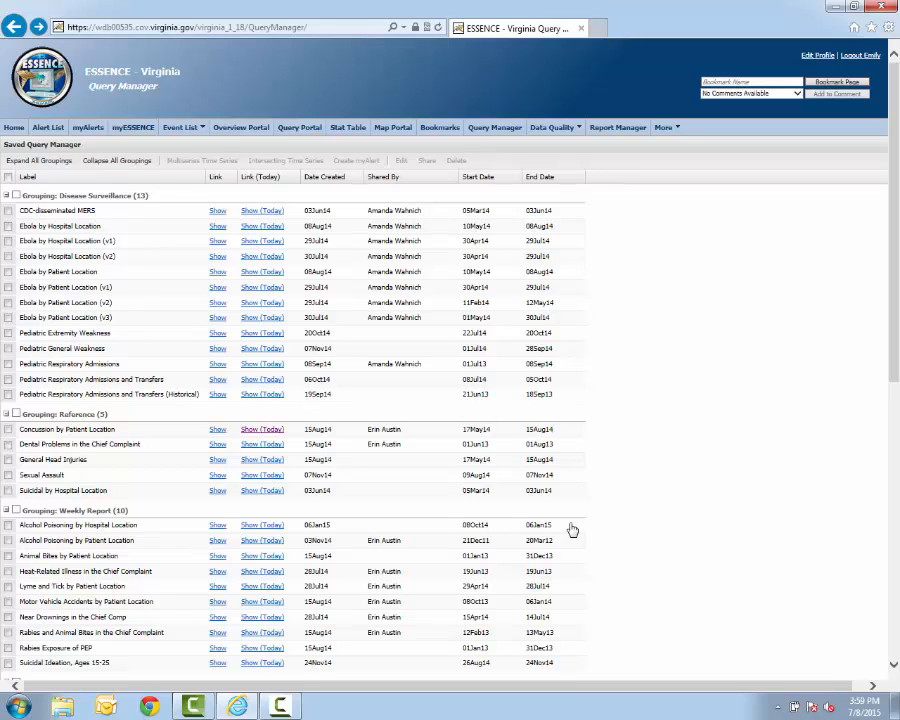
- Generate an intersecting time series for Rabies Exposure of PEP and Animal Bites by Patient Location, with Rabies Exposure of PEP as primary query
scroll(12, 540, "down", 3)
left_click(8, 503)
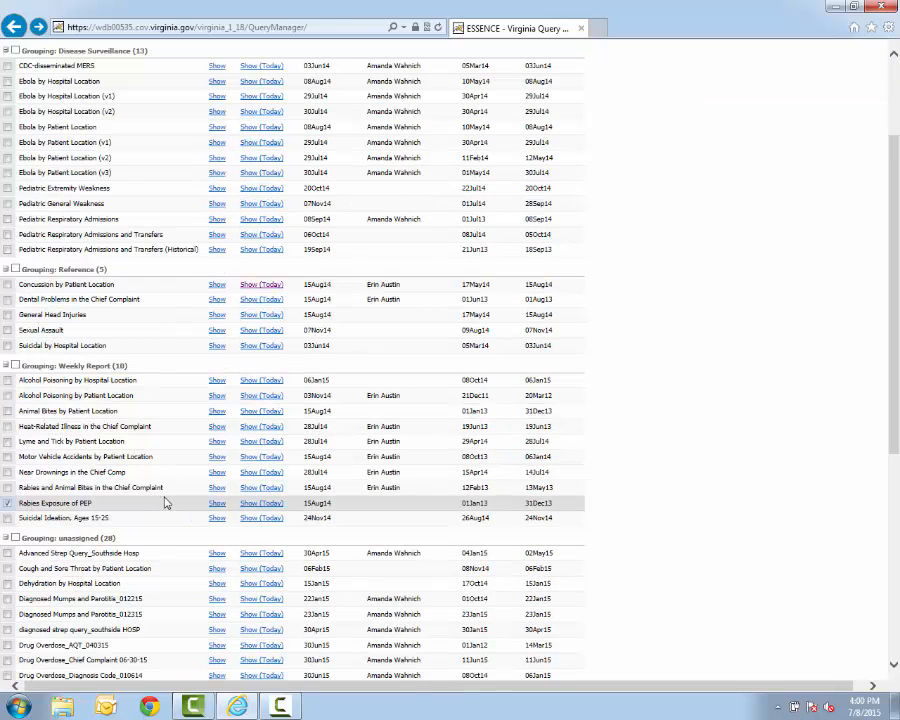
left_click(84, 414)
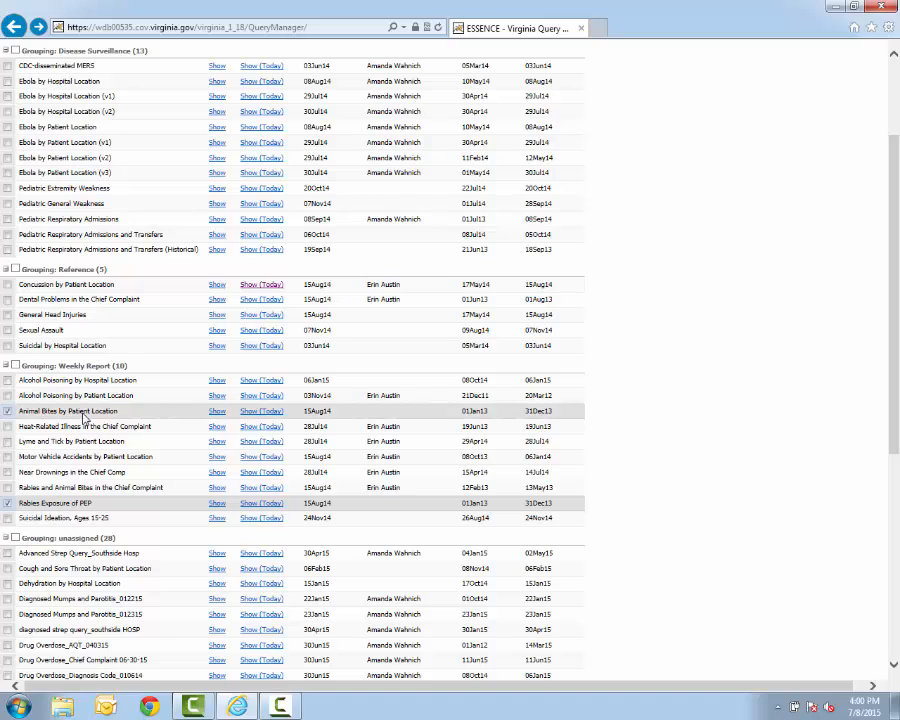
scroll(220, 420, "up", 3)
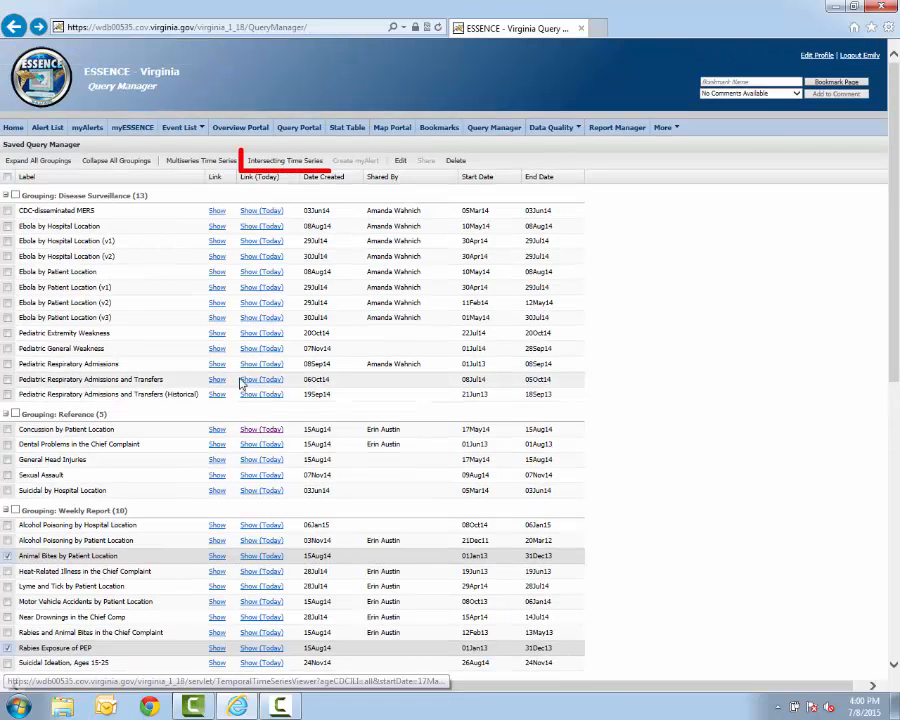
left_click(274, 162)
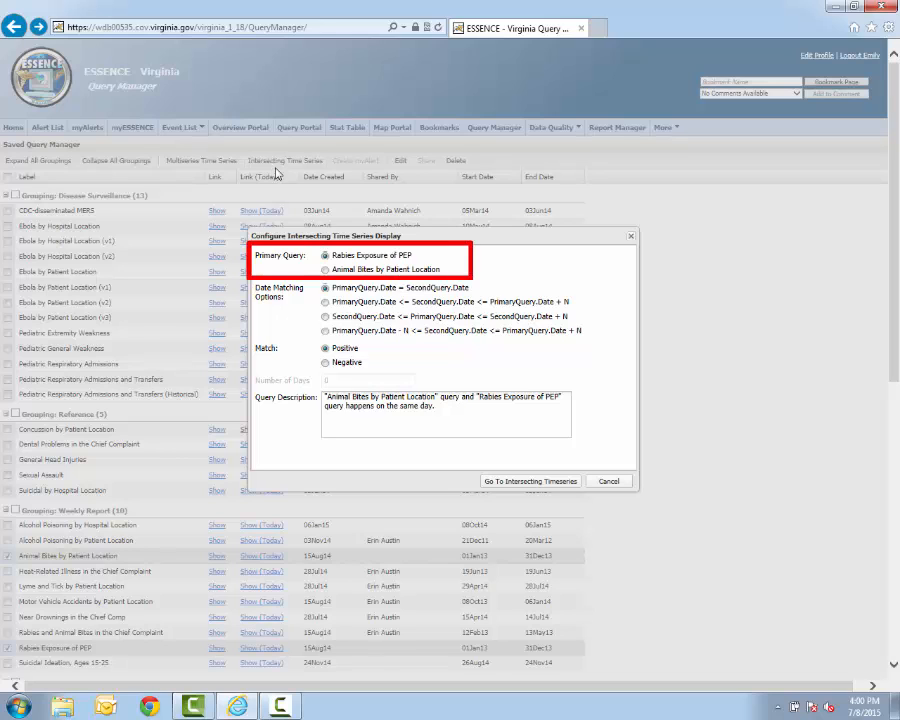
left_click(518, 482)
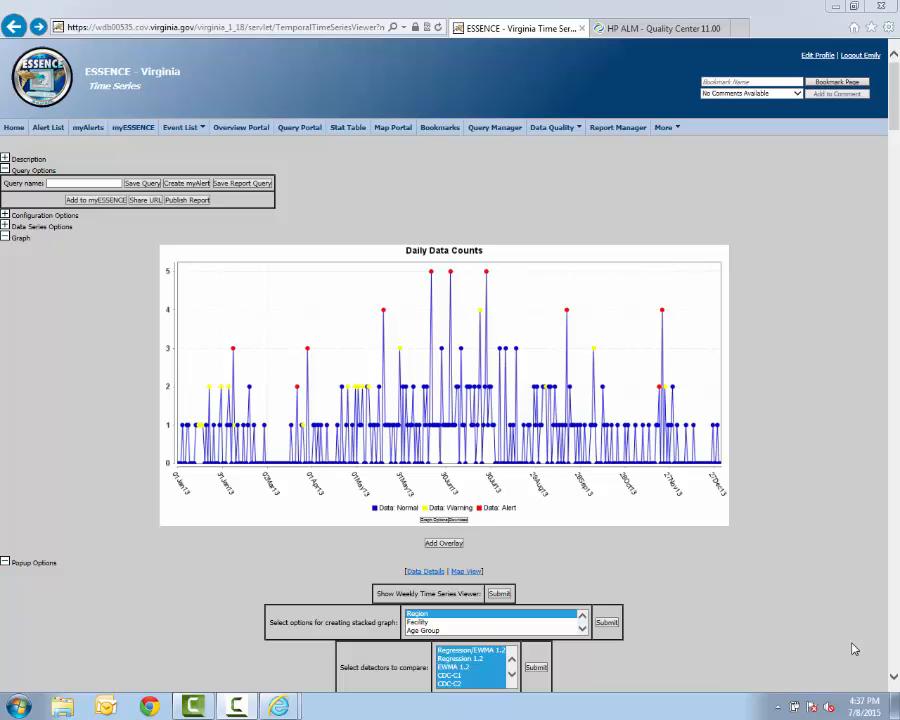
- Return to the Query Manager, select Alcohol Poisoning by Hospital Location in the Weekly Report grouping, and start creating a myAlert
left_click(513, 137)
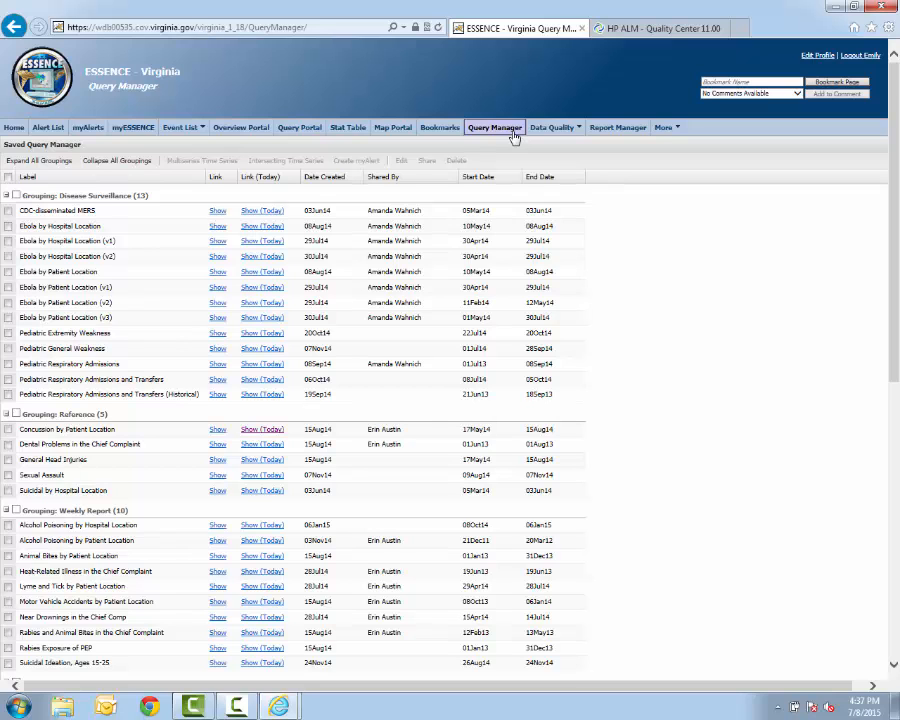
left_click(100, 525)
scroll(100, 525, "down", 3)
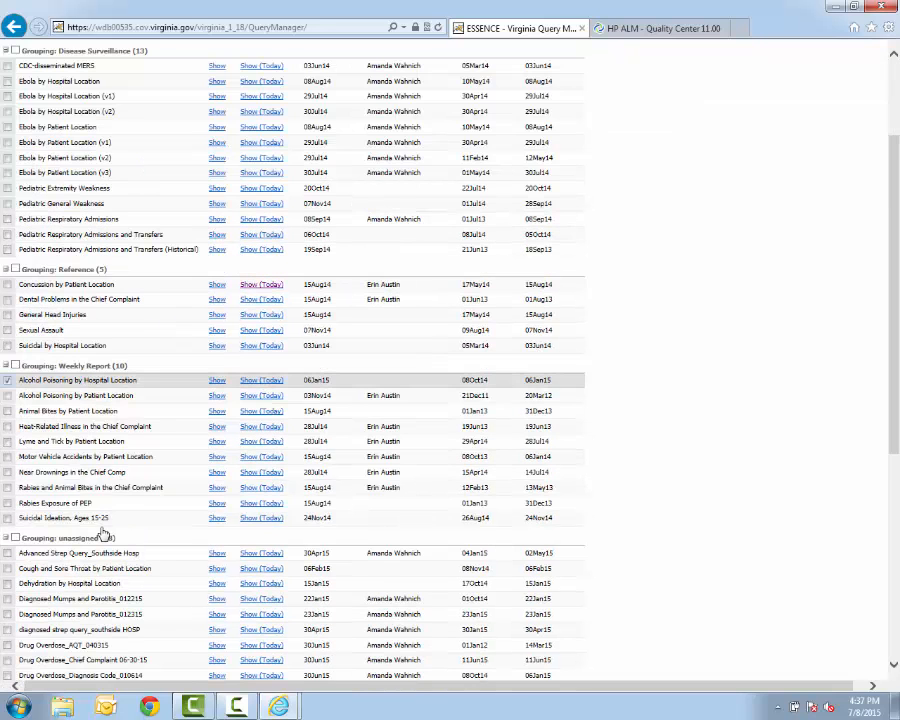
scroll(104, 534, "up", 3)
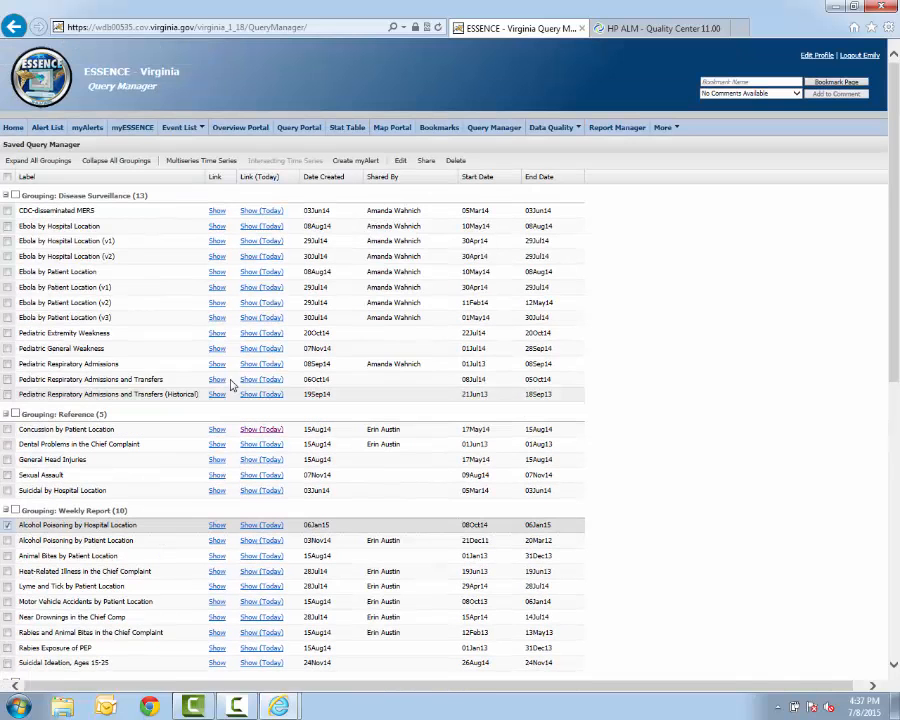
left_click(358, 162)
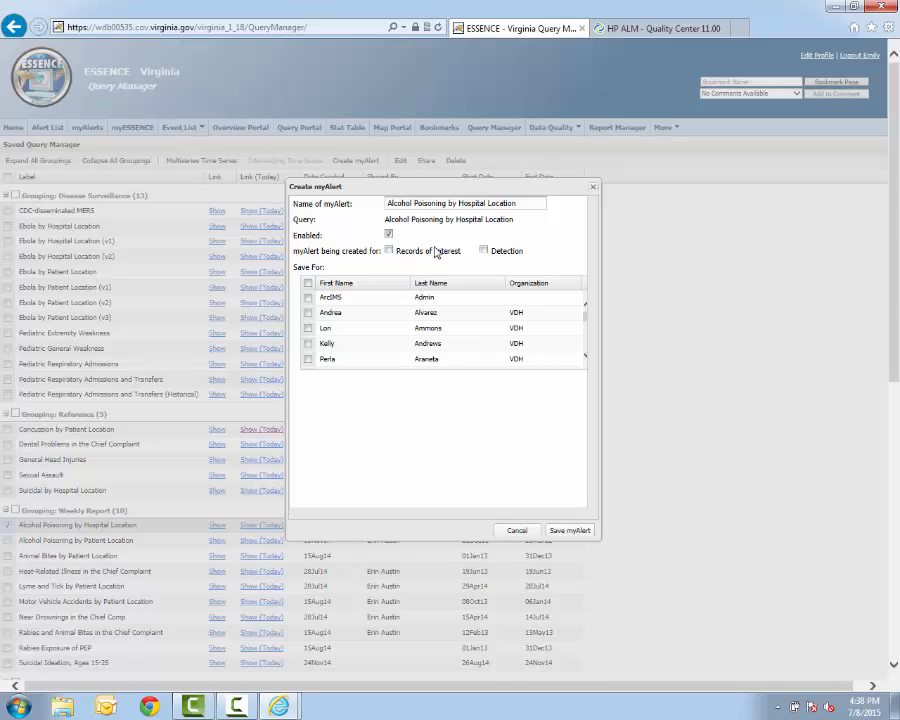
- Set the Alcohol Poisoning by Hospital Location myAlert to be created for Detection and save it
left_click(485, 251)
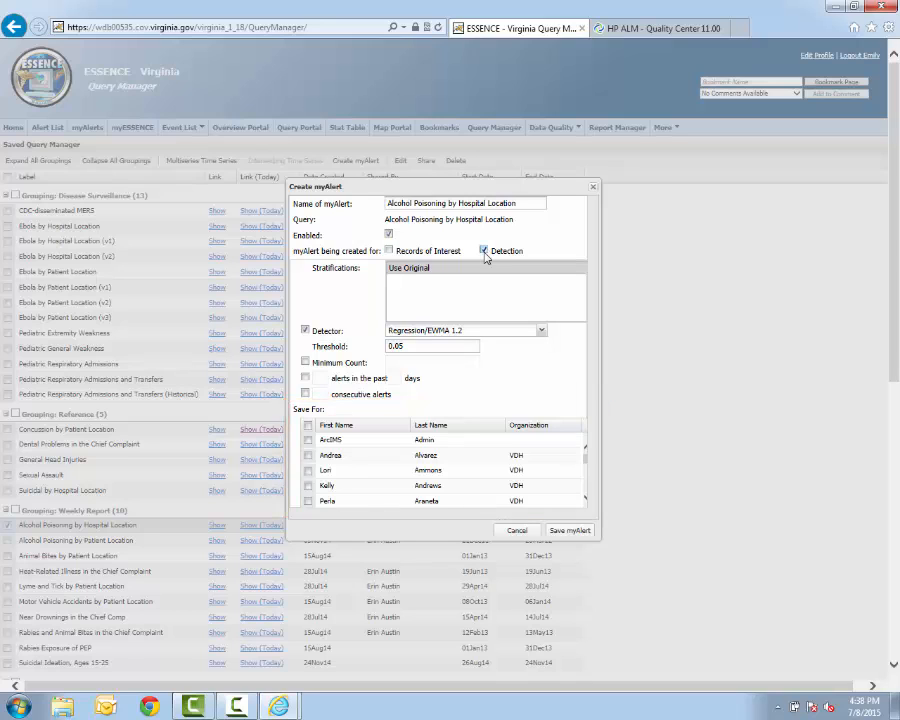
left_click(573, 533)
left_click(450, 390)
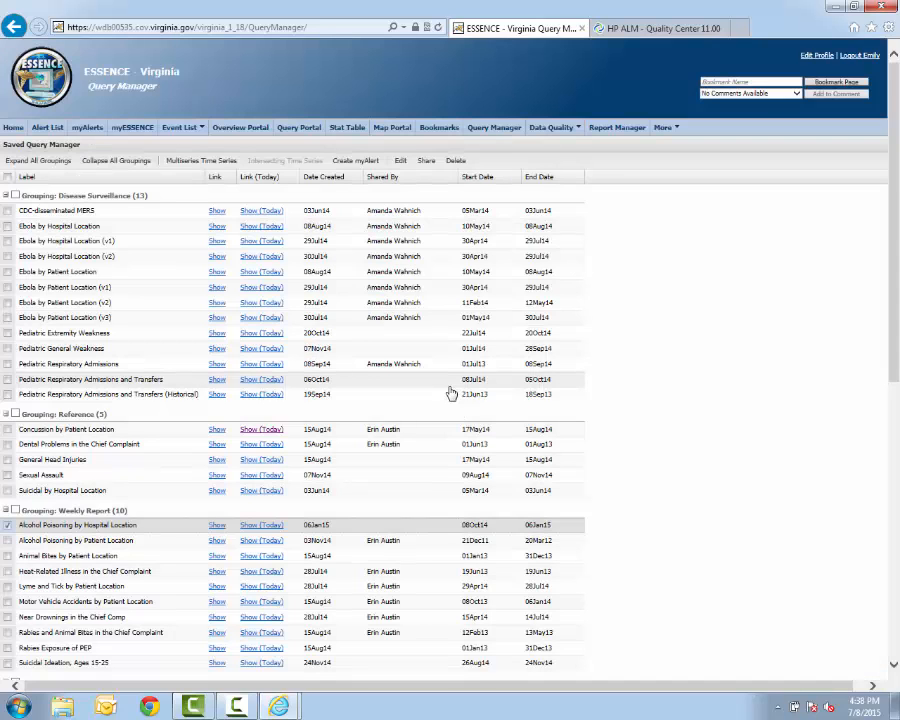